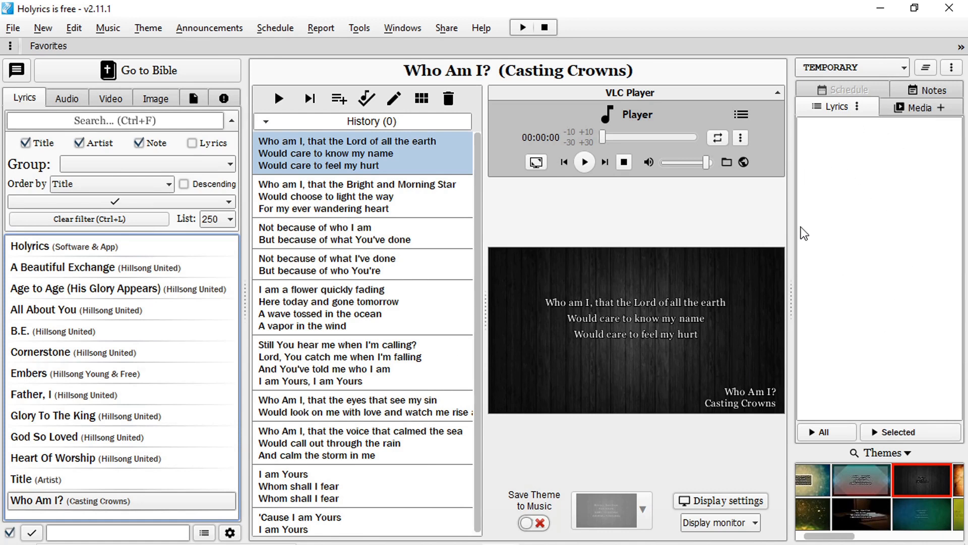
pyautogui.click(887, 65)
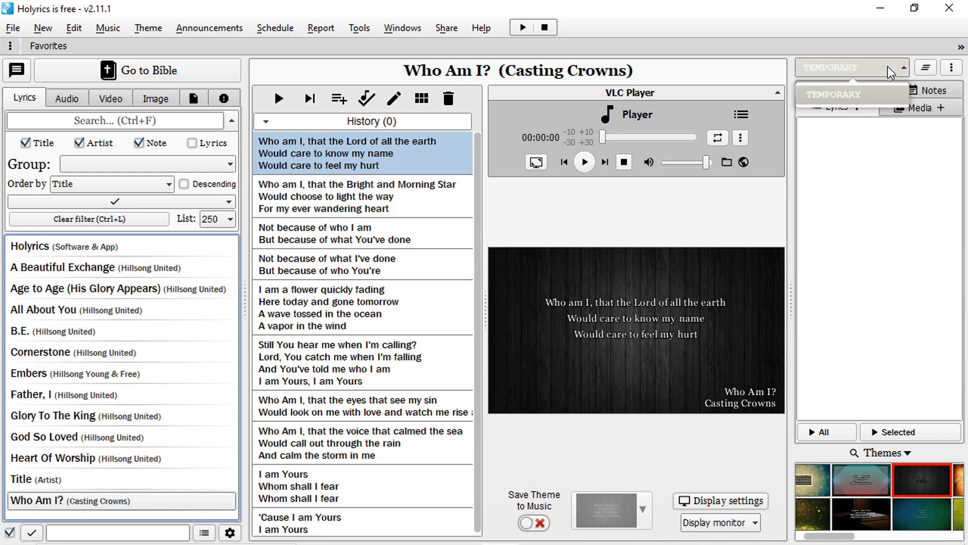
pyautogui.click(855, 67)
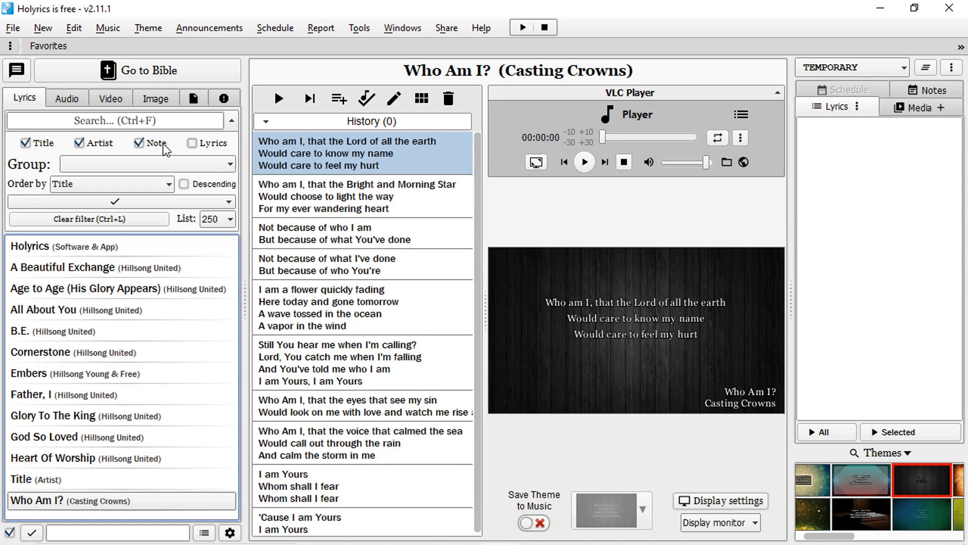
# Add a new worship for all Sundays at 10:00 with the description "First Sunday Service".
pyautogui.click(46, 28)
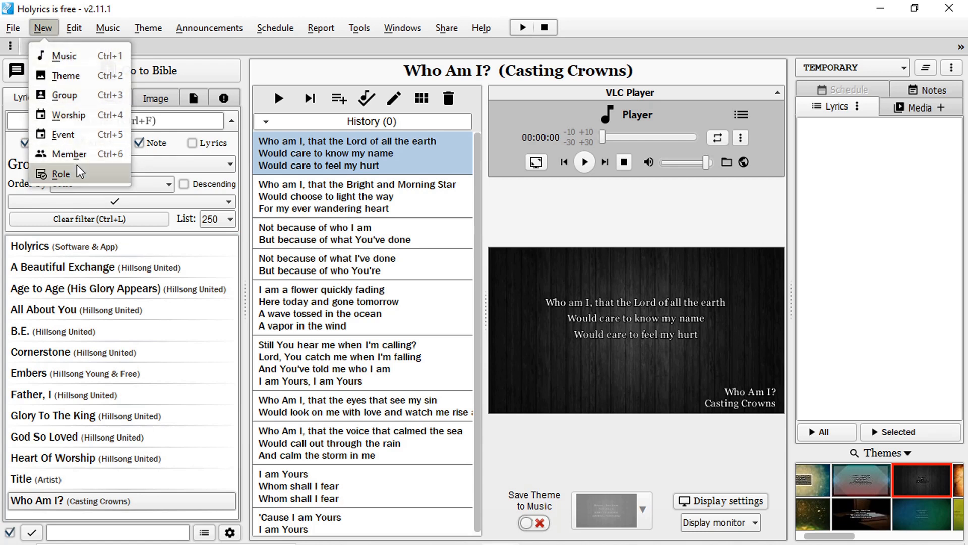
pyautogui.click(69, 115)
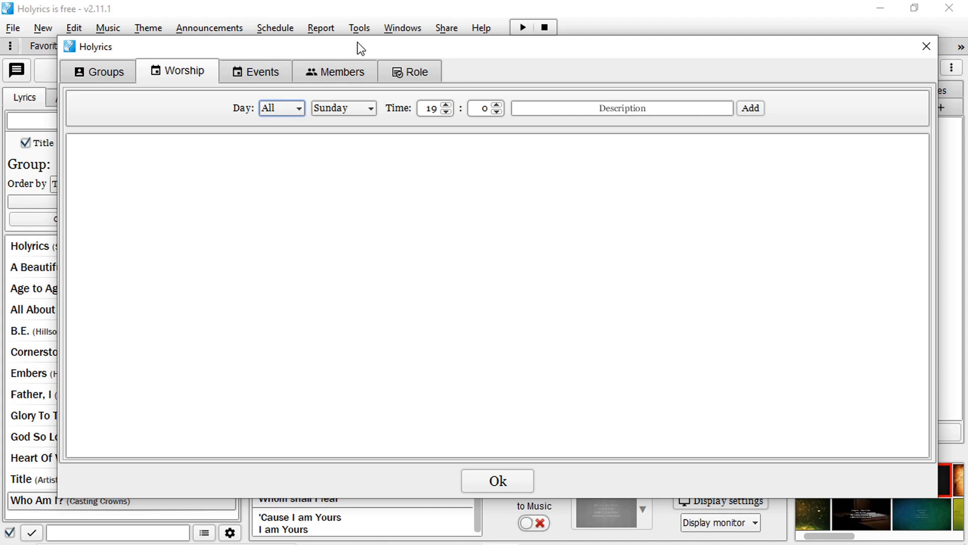
pyautogui.moveTo(359, 46); pyautogui.dragTo(332, 38)
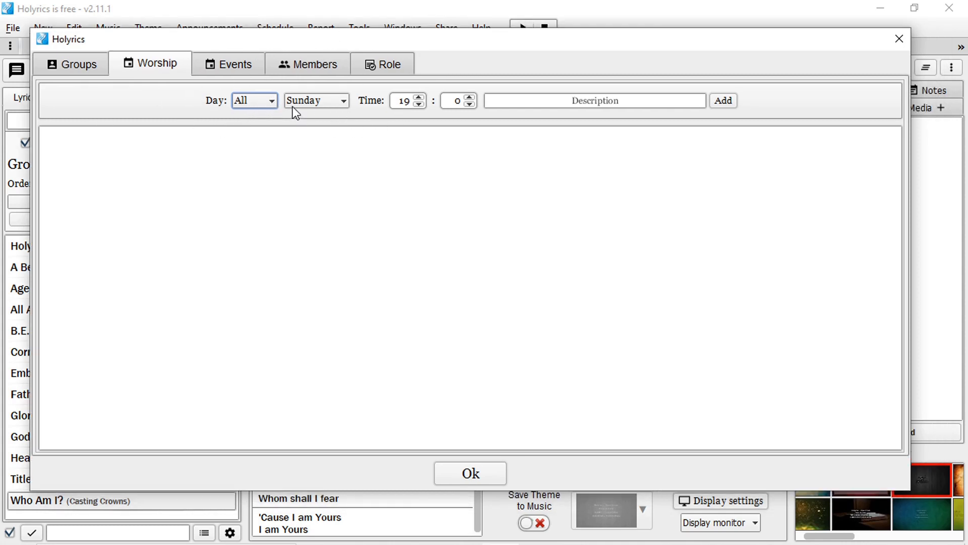
pyautogui.click(411, 101)
pyautogui.write('10')
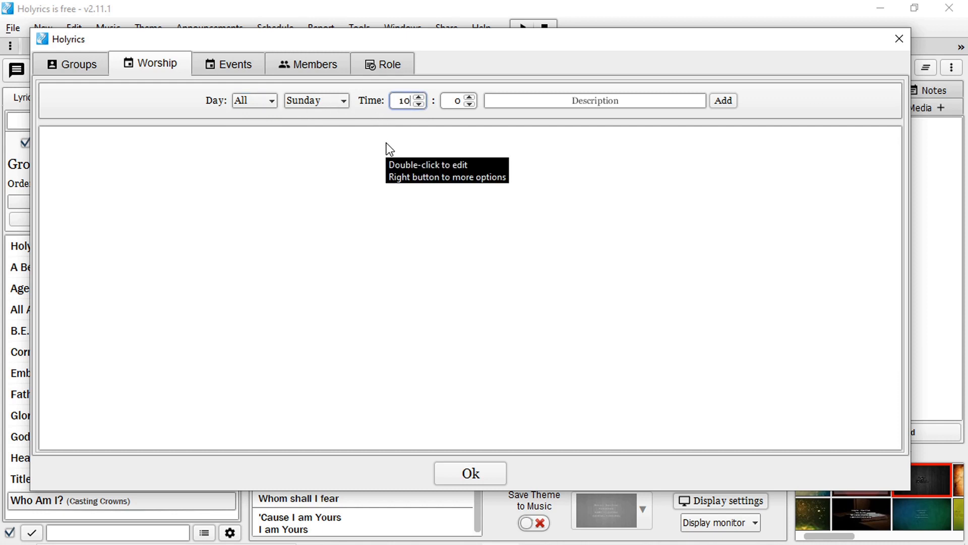
pyautogui.click(551, 100)
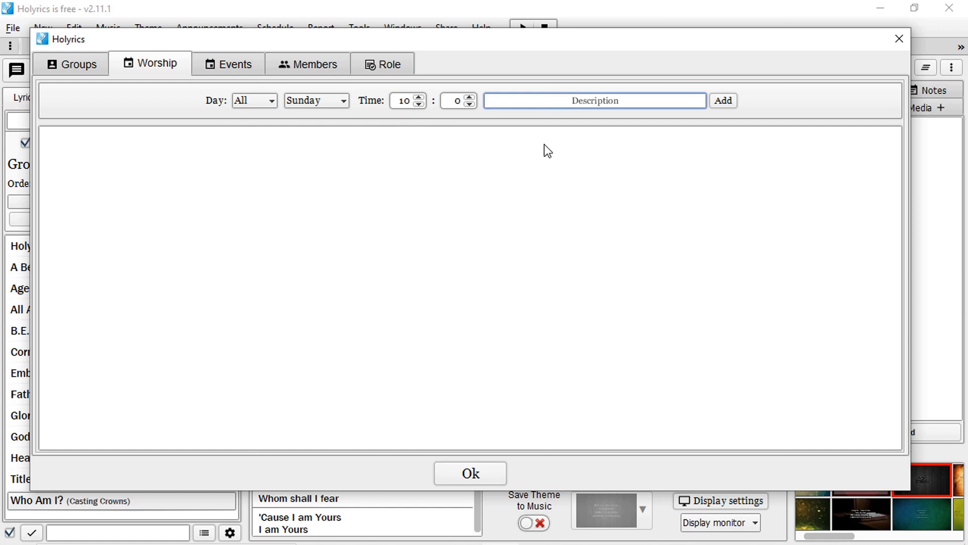
pyautogui.write('First Sunday Service')
pyautogui.click(723, 100)
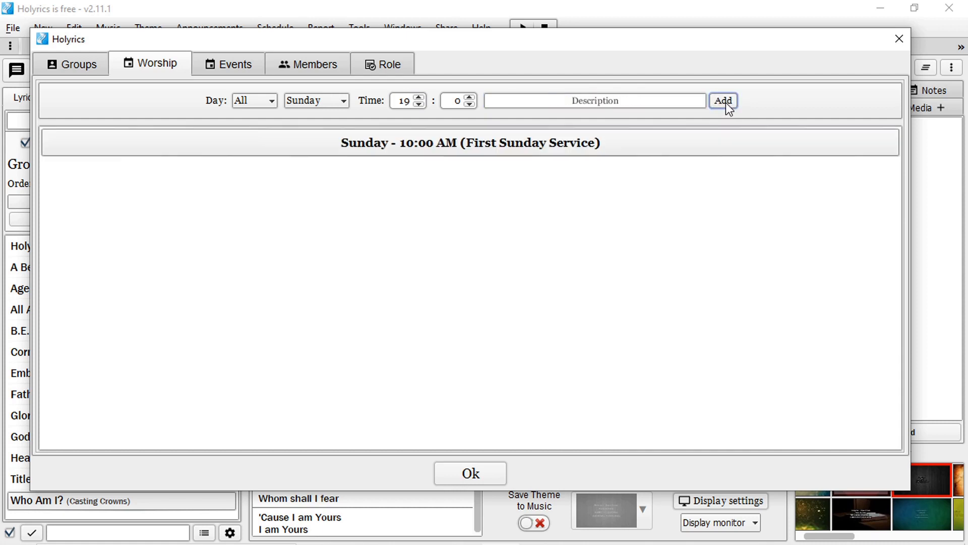
# Add another worship for all Sundays at 12:00 with the description "Second Sunday Service".
pyautogui.doubleClick(402, 100)
pyautogui.click(610, 106)
pyautogui.write('Sec')
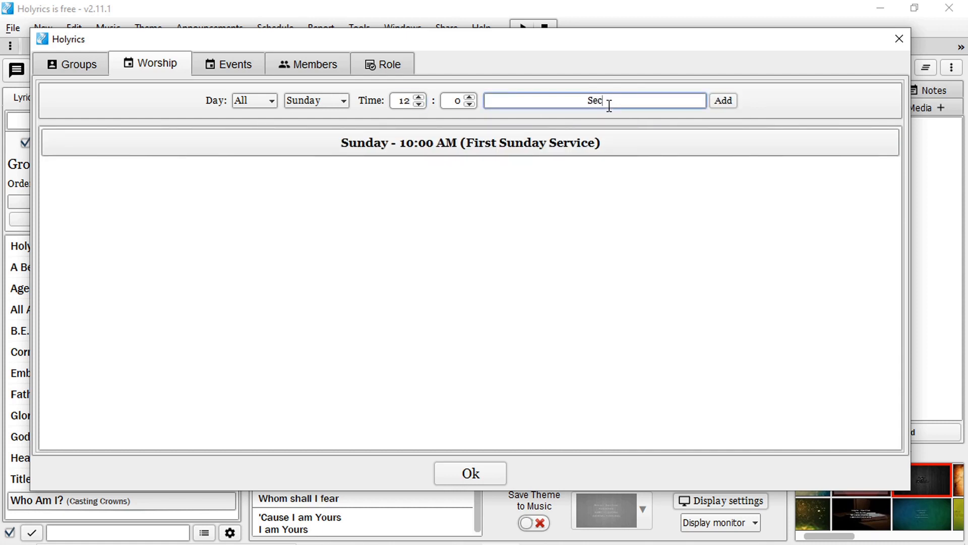
pyautogui.write('ond Sunday Service')
pyautogui.click(722, 101)
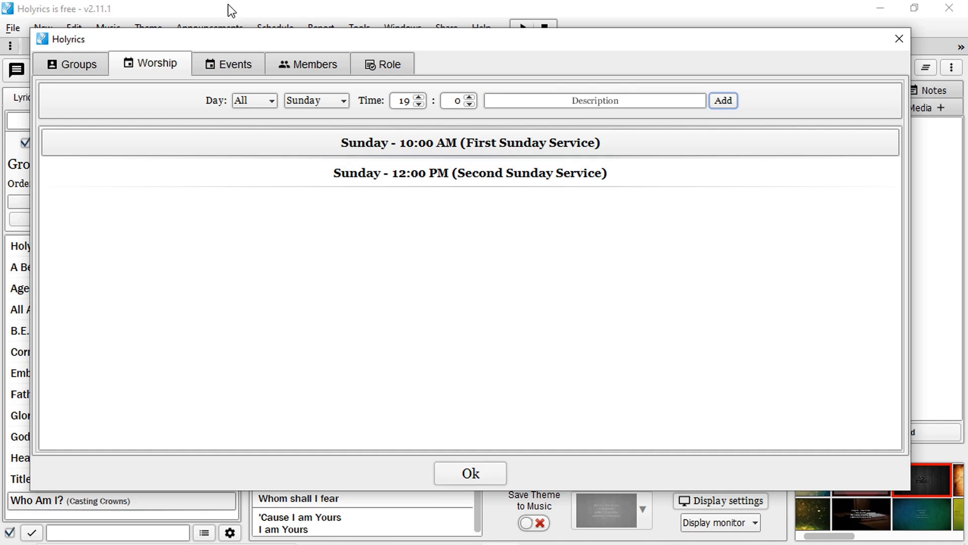
pyautogui.click(343, 105)
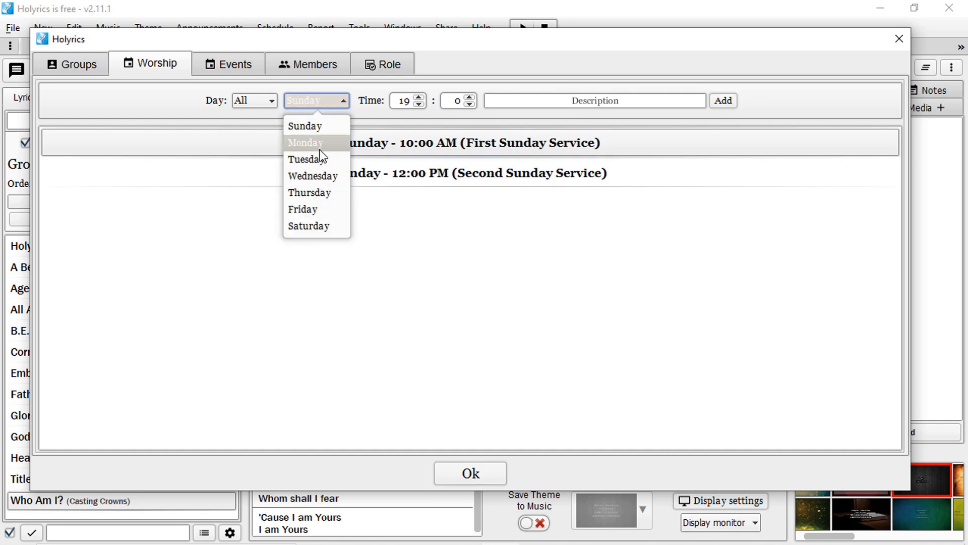
pyautogui.click(340, 101)
pyautogui.click(262, 105)
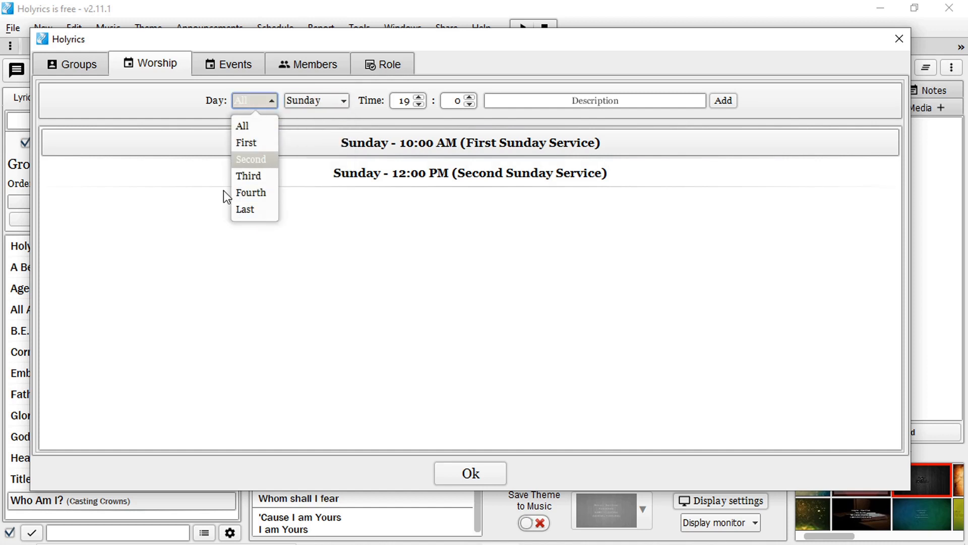
pyautogui.click(271, 101)
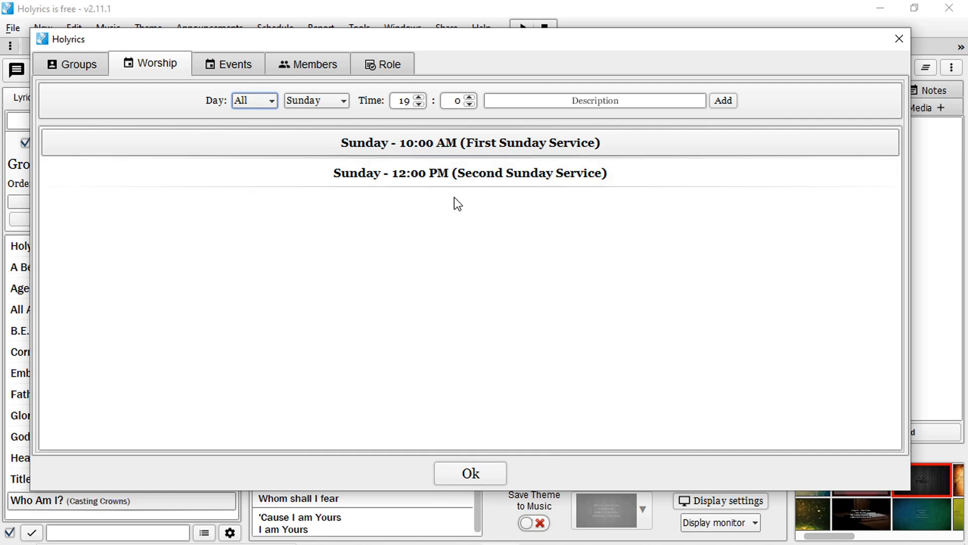
# Confirm the worship list and check the service dates now offered for the playlist.
pyautogui.click(471, 472)
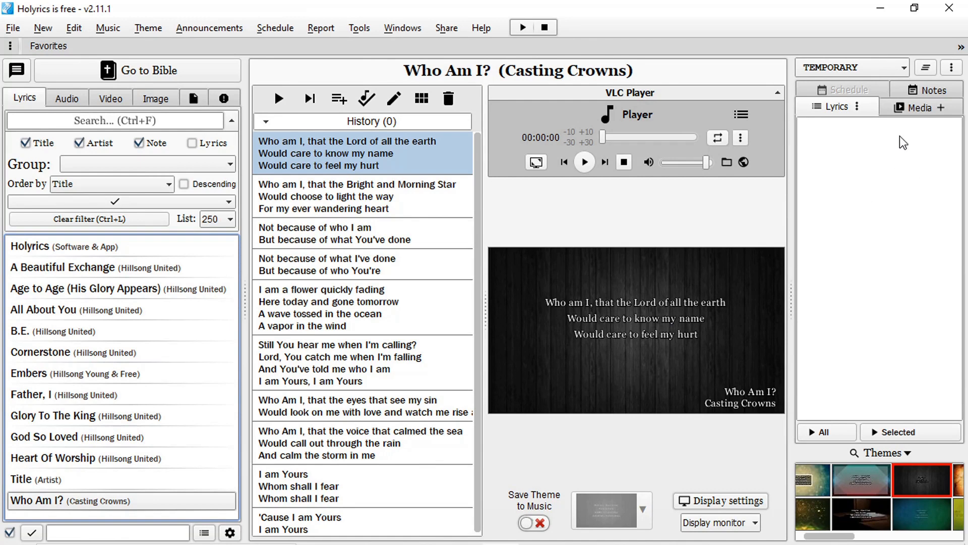
pyautogui.click(878, 73)
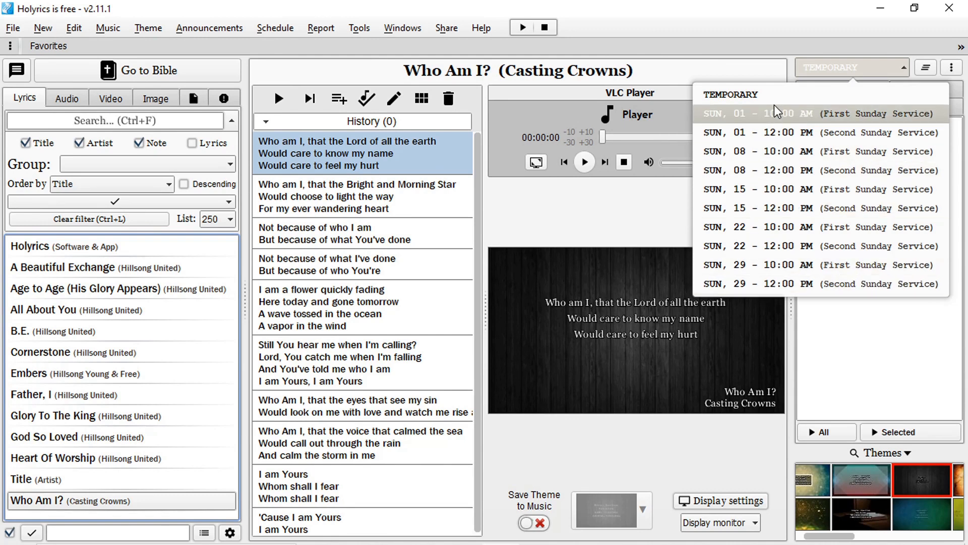
pyautogui.click(869, 69)
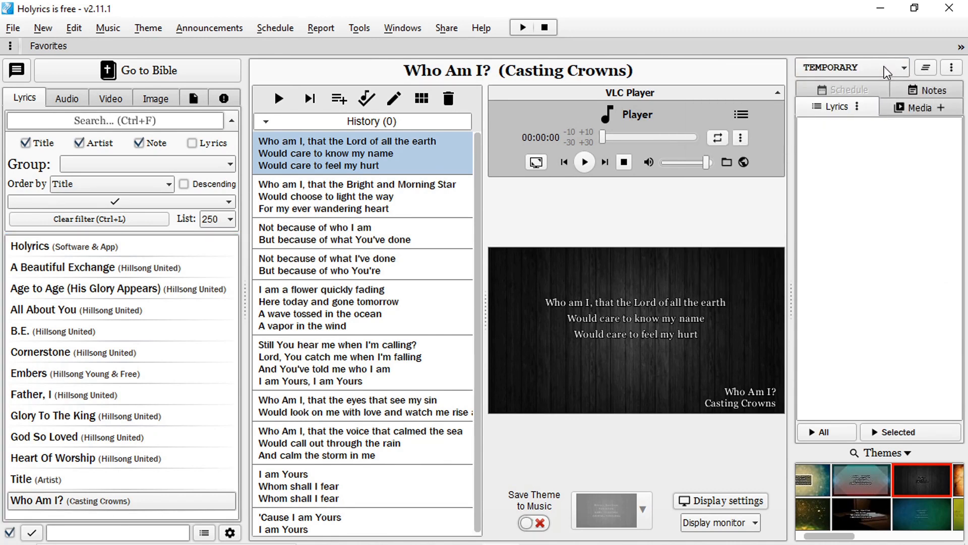
# Switch the playlist's month to 01/2020 and view the services offered for it.
pyautogui.click(952, 69)
pyautogui.click(925, 100)
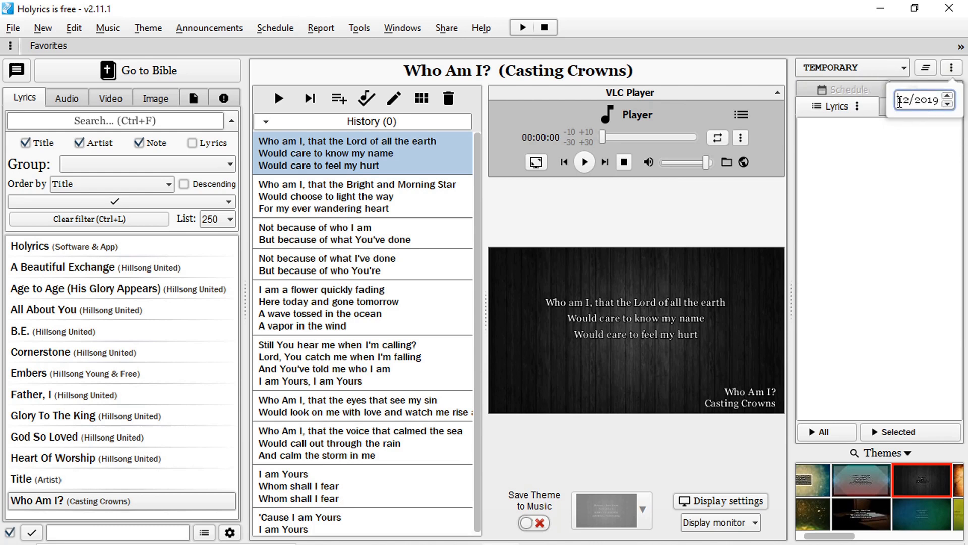
pyautogui.click(948, 96)
pyautogui.click(904, 67)
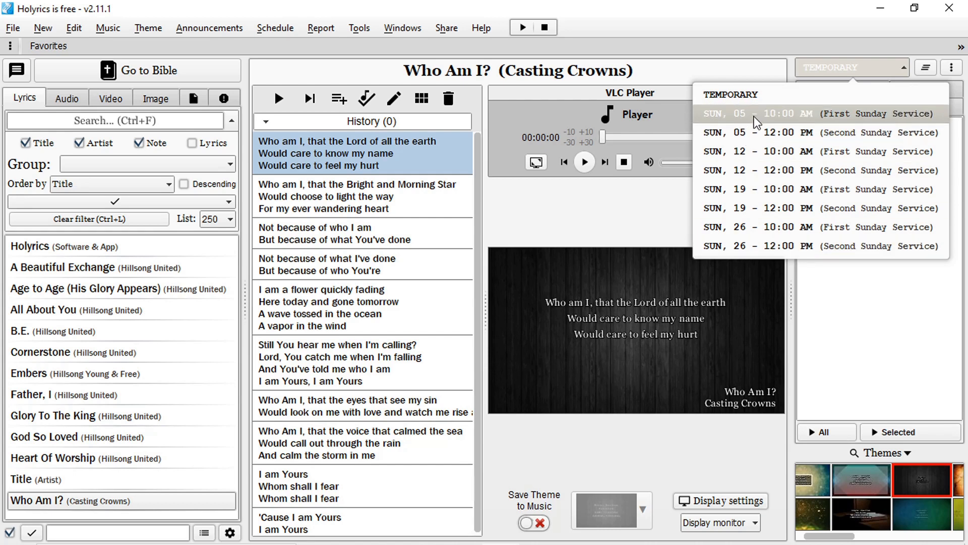
# Return the playlist's month to 12/2019.
pyautogui.click(952, 67)
pyautogui.click(933, 95)
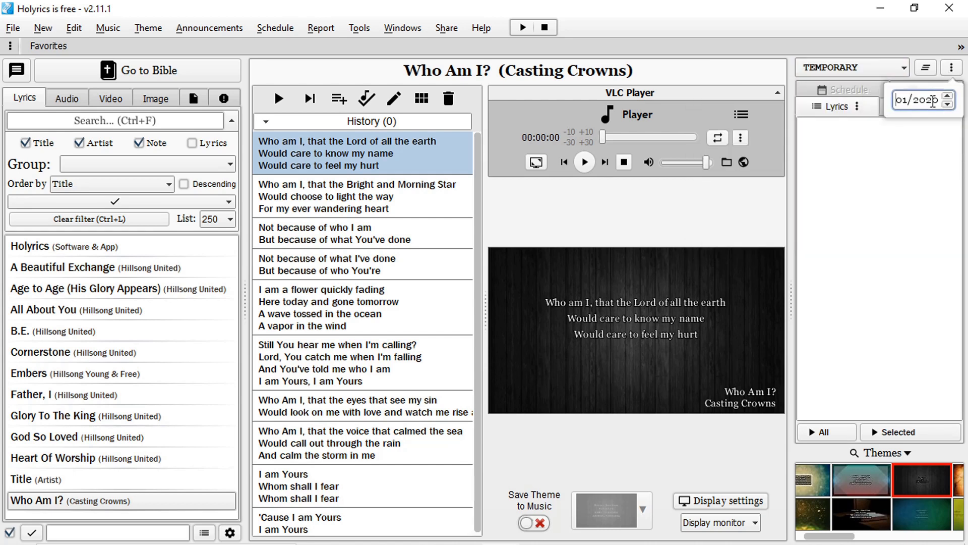
pyautogui.click(948, 105)
pyautogui.click(920, 168)
# Add A Beautiful Exchange, Cornerstone and Glory To The King to the lyrics playlist of the SUN, 01 - 10:00 AM First Sunday Service.
pyautogui.click(905, 70)
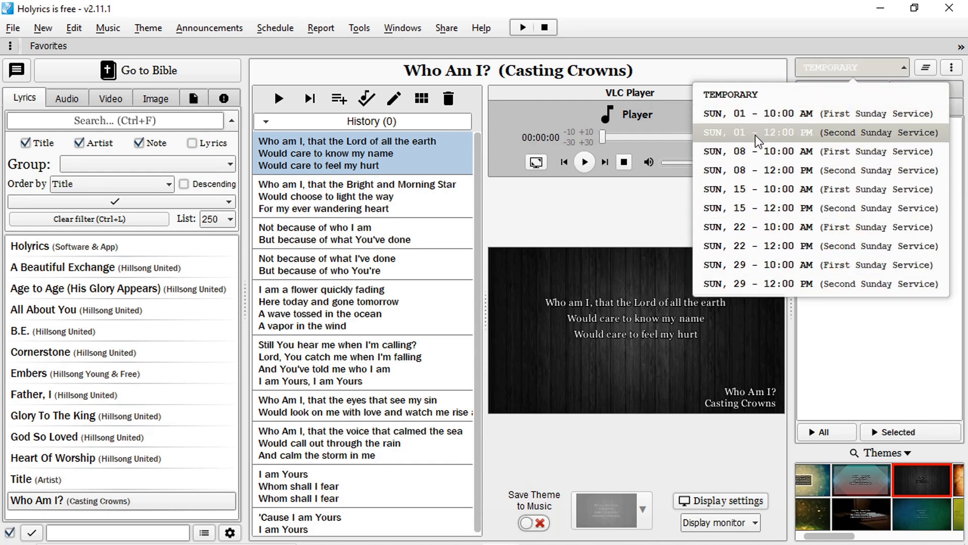
pyautogui.click(758, 113)
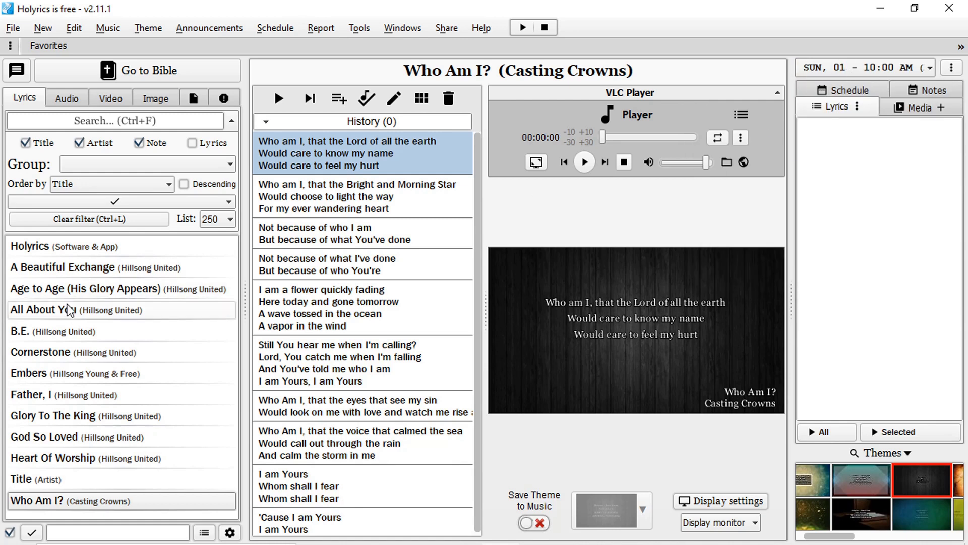
pyautogui.click(65, 268)
pyautogui.rightClick(67, 273)
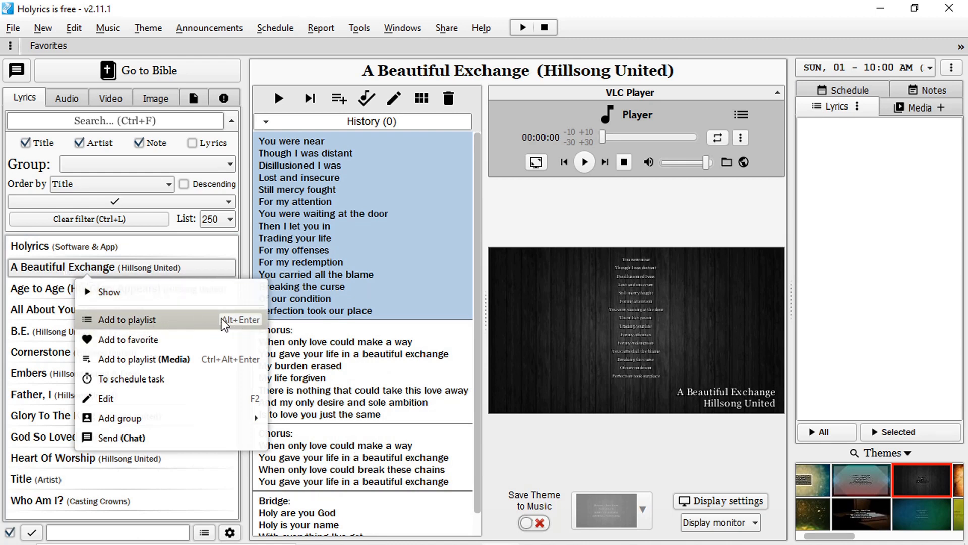
pyautogui.click(234, 321)
pyautogui.rightClick(81, 353)
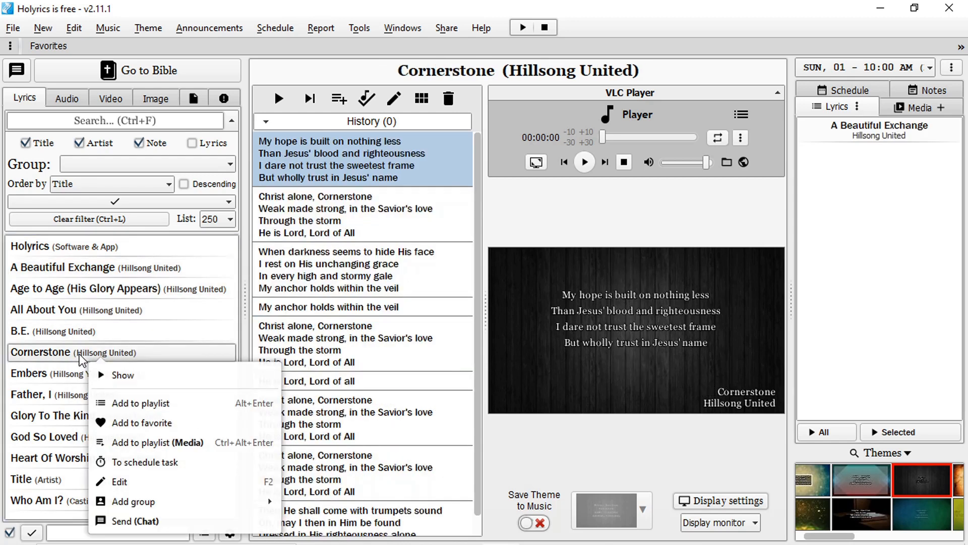
pyautogui.click(147, 404)
pyautogui.rightClick(60, 415)
pyautogui.click(114, 402)
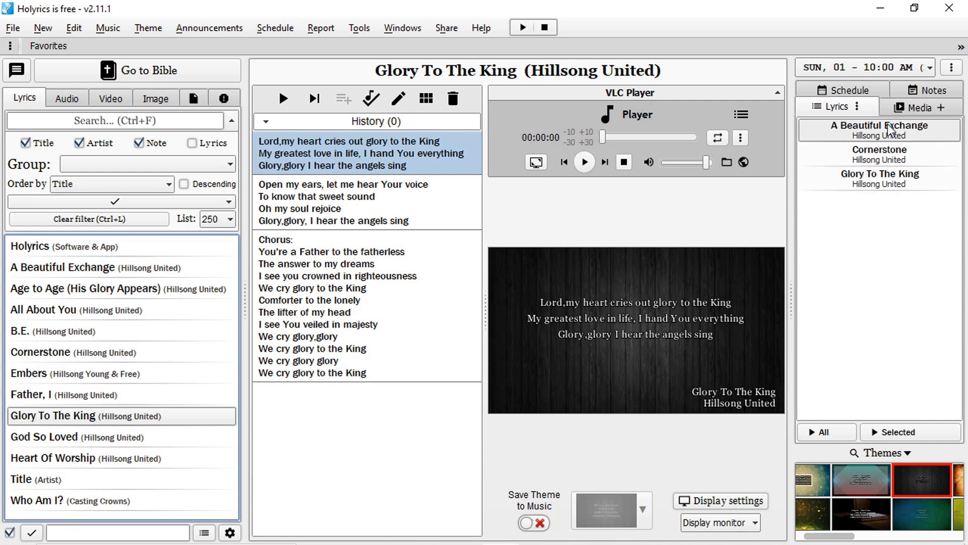
pyautogui.click(872, 68)
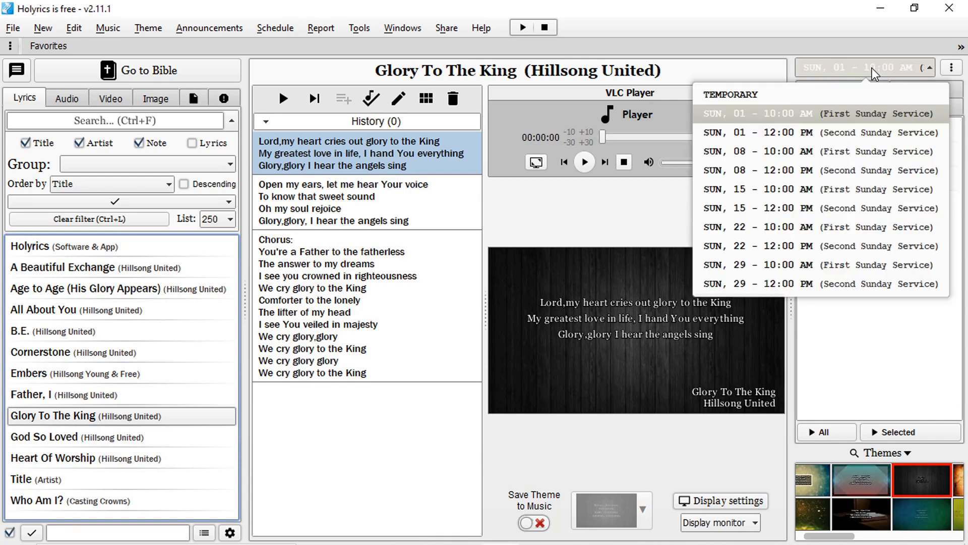
pyautogui.click(861, 328)
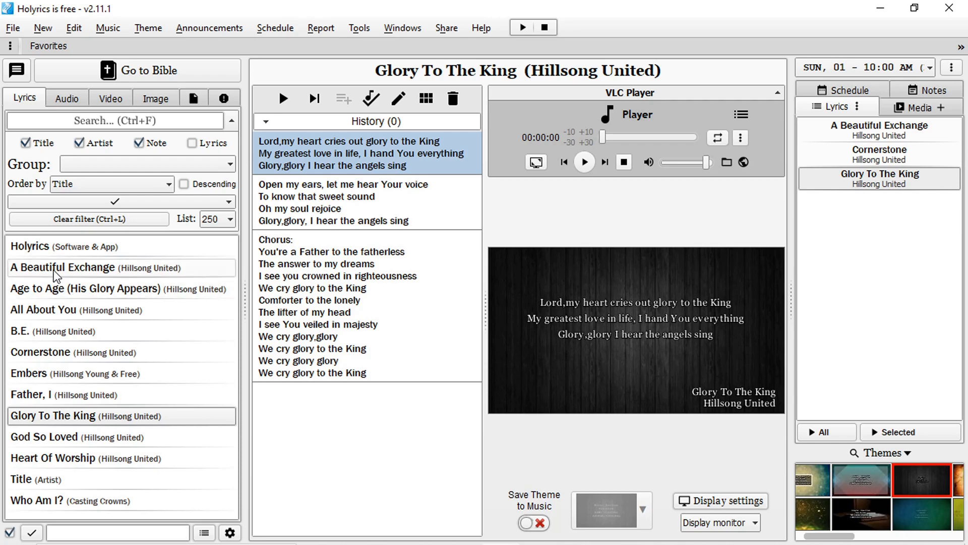
# Add A Beautiful Exchange to the playlist of the SUN, 15 - 10:00 AM First Sunday Service and mark the song as played.
pyautogui.click(67, 276)
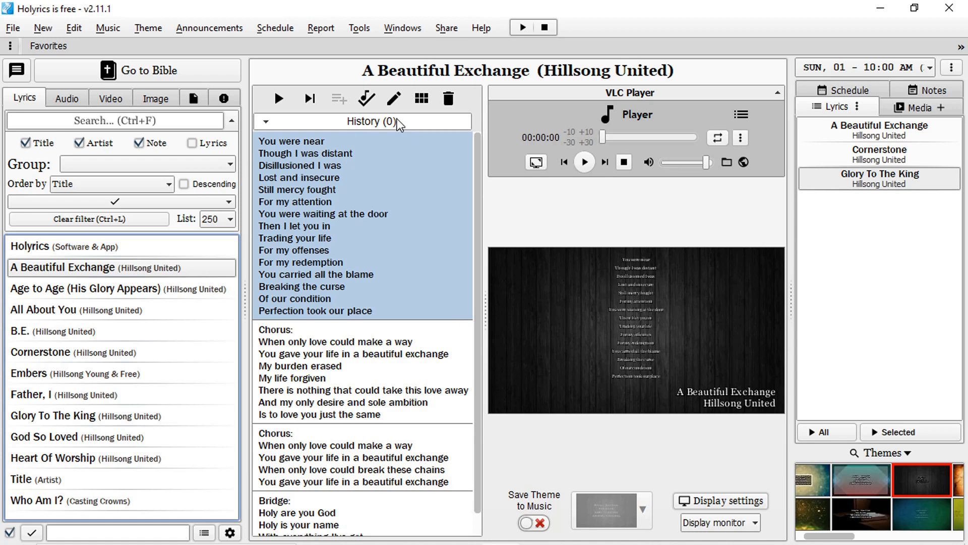
pyautogui.click(843, 69)
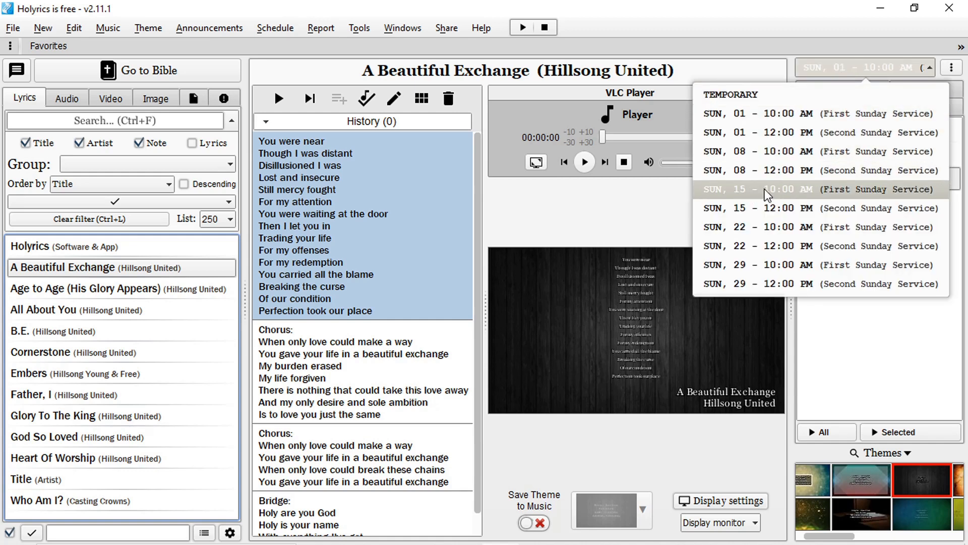
pyautogui.click(749, 190)
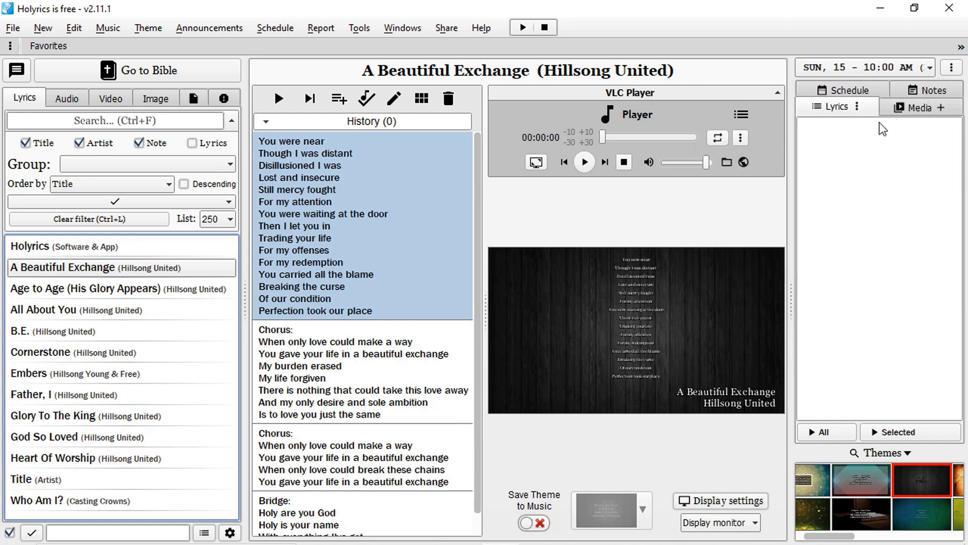
pyautogui.rightClick(67, 271)
pyautogui.click(158, 323)
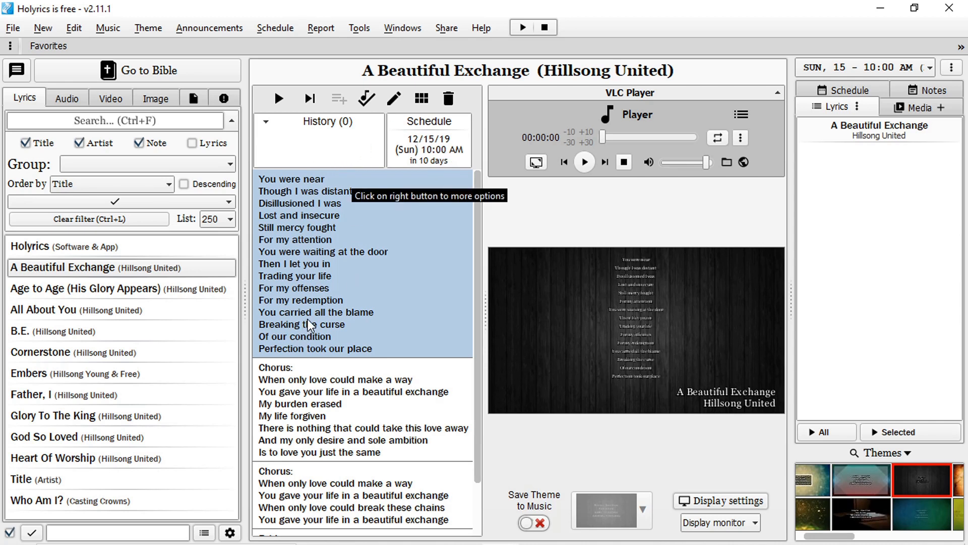
pyautogui.click(368, 99)
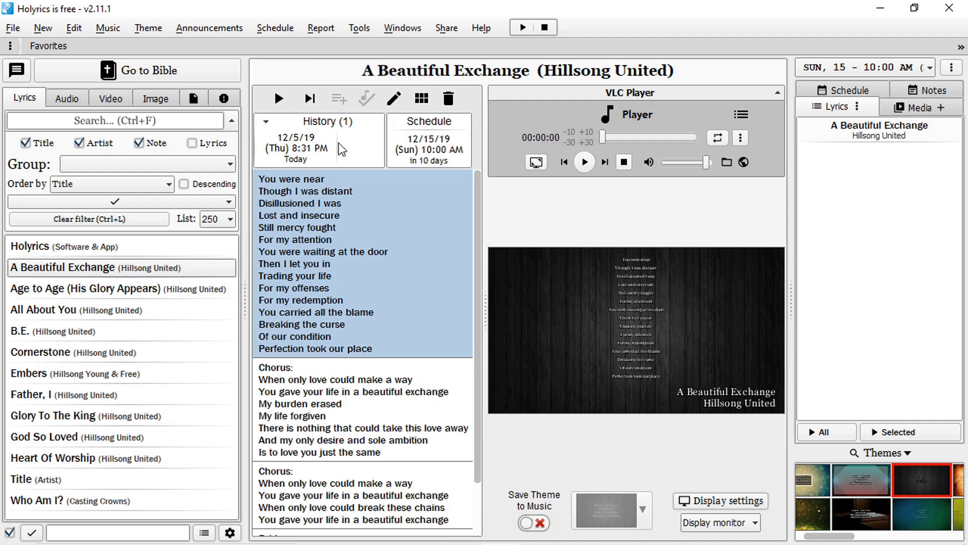
# Review the Played Musics report with its start and end dates, and close it.
pyautogui.click(320, 31)
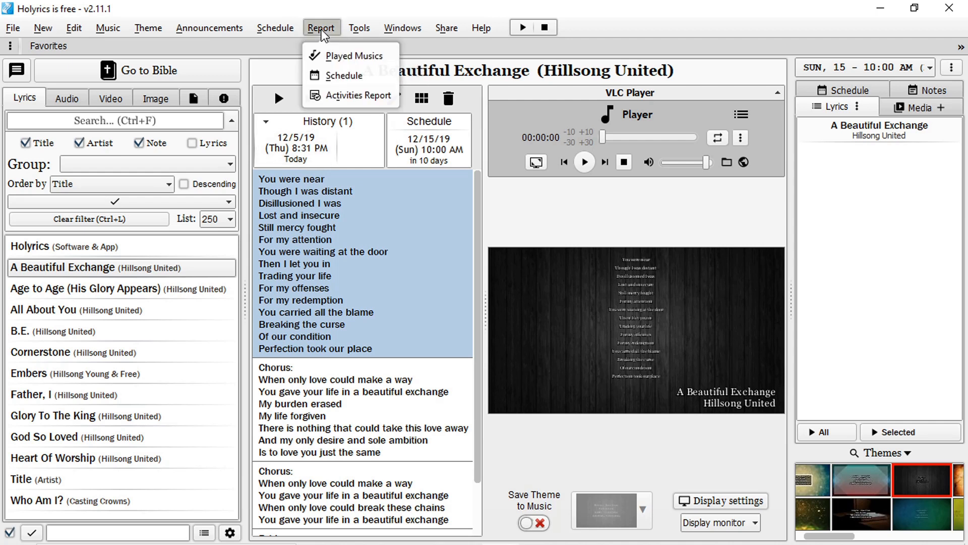
pyautogui.click(346, 60)
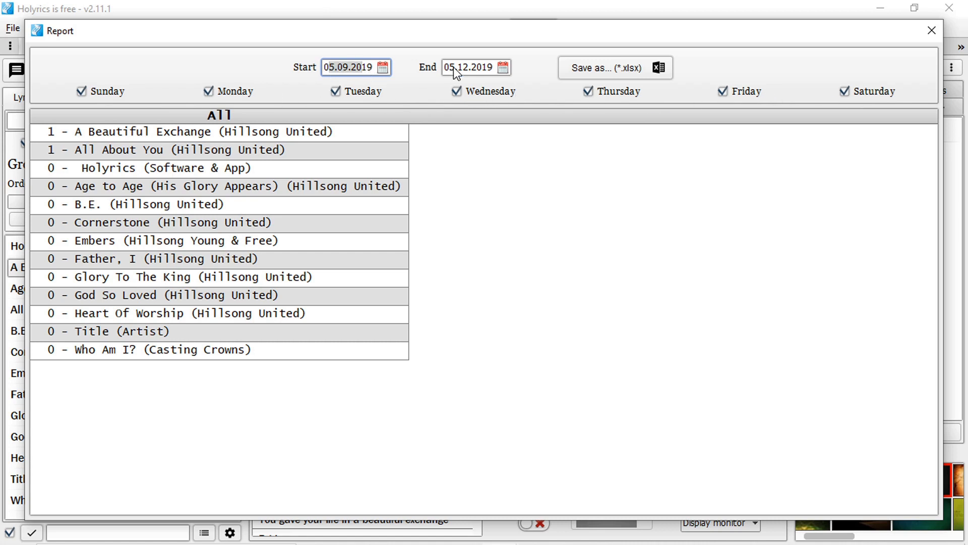
pyautogui.click(469, 68)
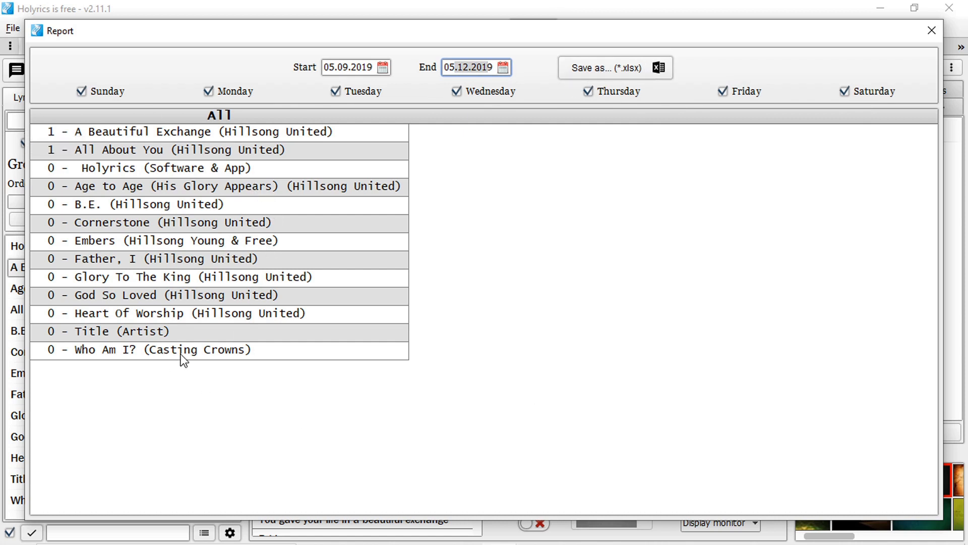
pyautogui.click(932, 31)
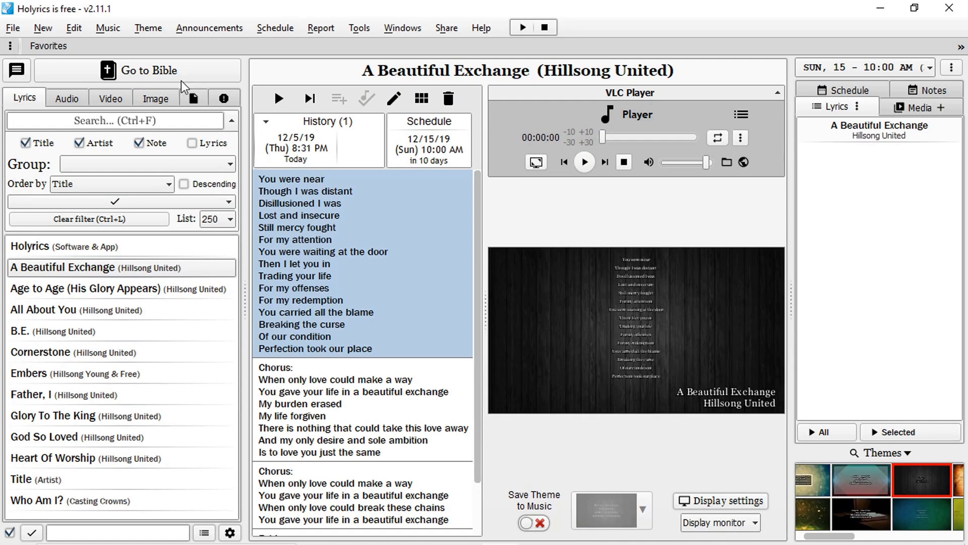
# Start a new event on December 25, 2019 in the events calendar and name it Christmas Event.
pyautogui.click(74, 27)
pyautogui.click(108, 95)
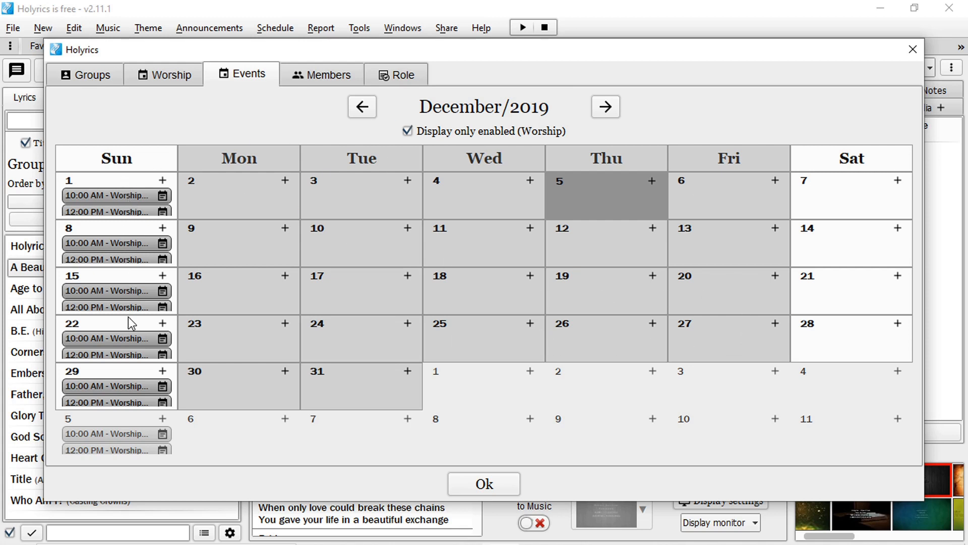
pyautogui.click(164, 74)
pyautogui.click(247, 76)
pyautogui.click(531, 323)
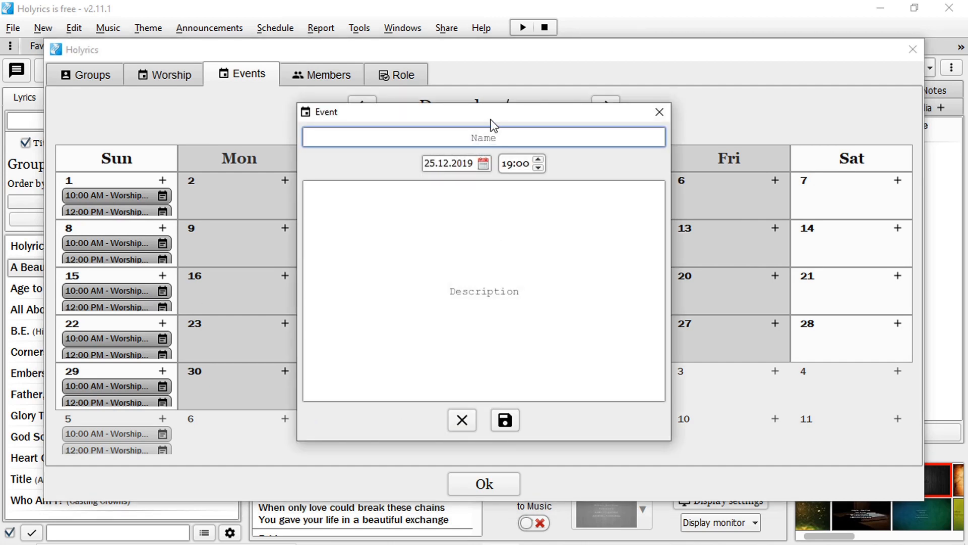
pyautogui.moveTo(491, 120); pyautogui.dragTo(279, 118)
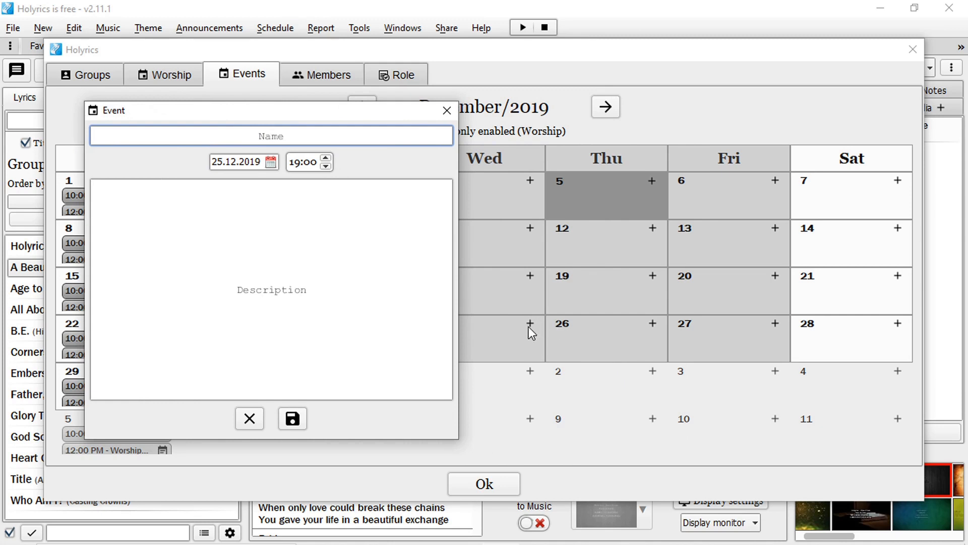
pyautogui.write('Christmas Service')
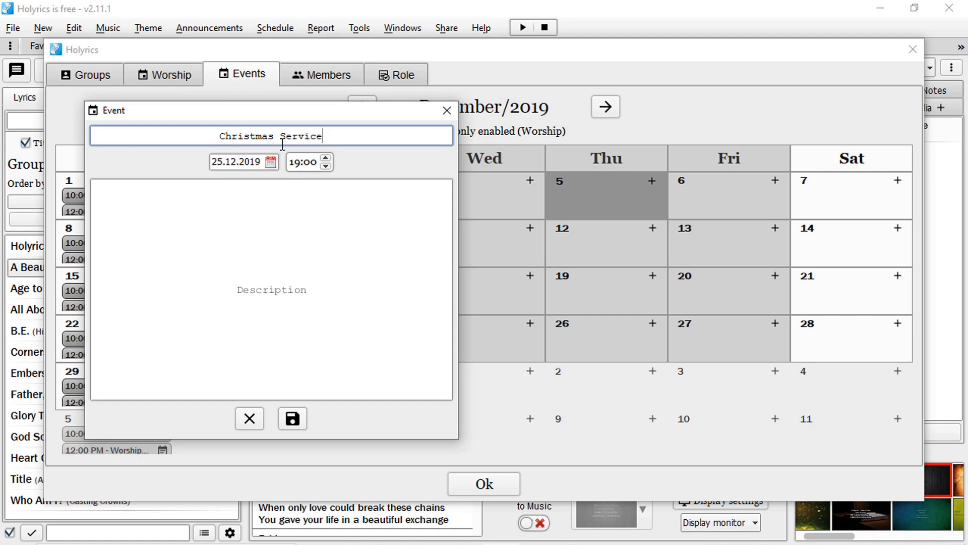
pyautogui.moveTo(283, 144); pyautogui.dragTo(339, 138)
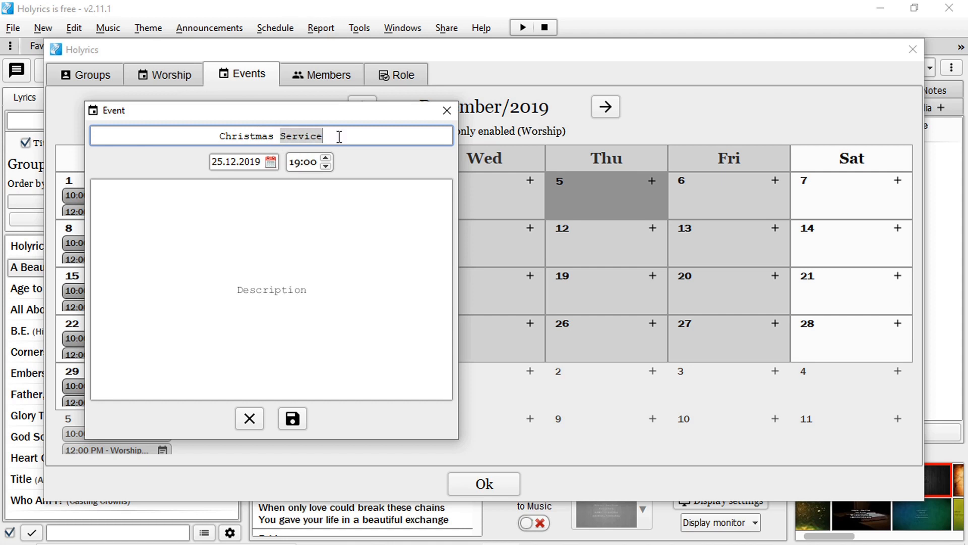
pyautogui.write('Event')
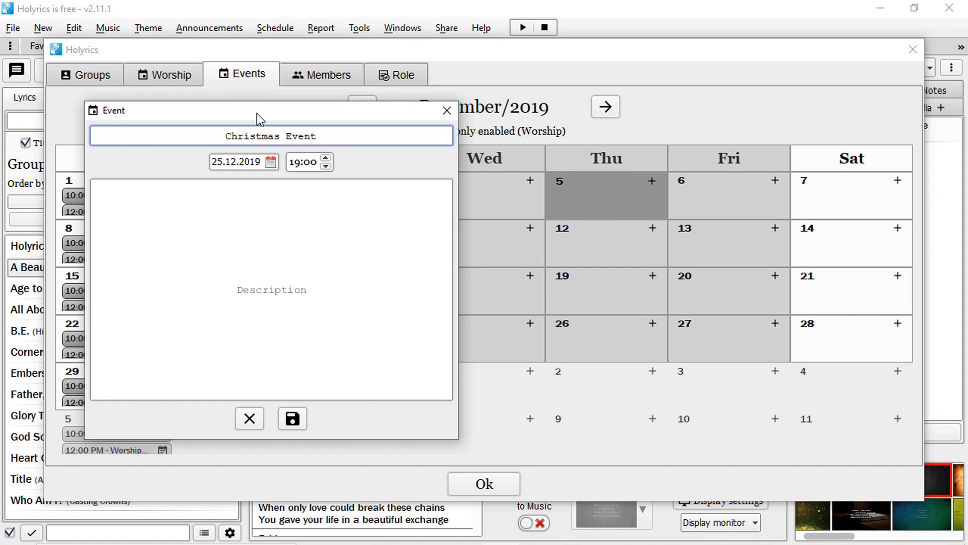
pyautogui.moveTo(255, 112); pyautogui.dragTo(359, 105)
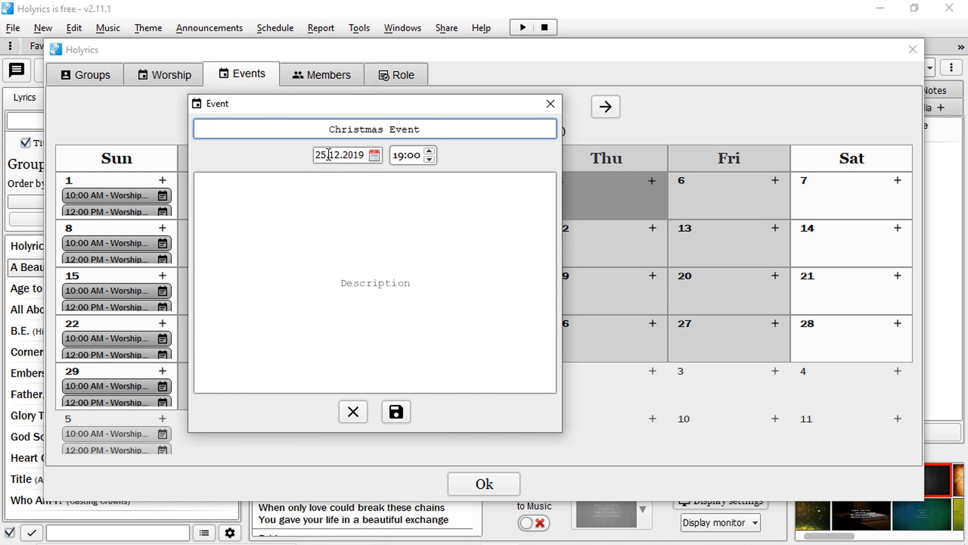
# Set the Christmas Event's start time to 13:00 and save the event.
pyautogui.click(358, 155)
pyautogui.moveTo(407, 157); pyautogui.dragTo(379, 160)
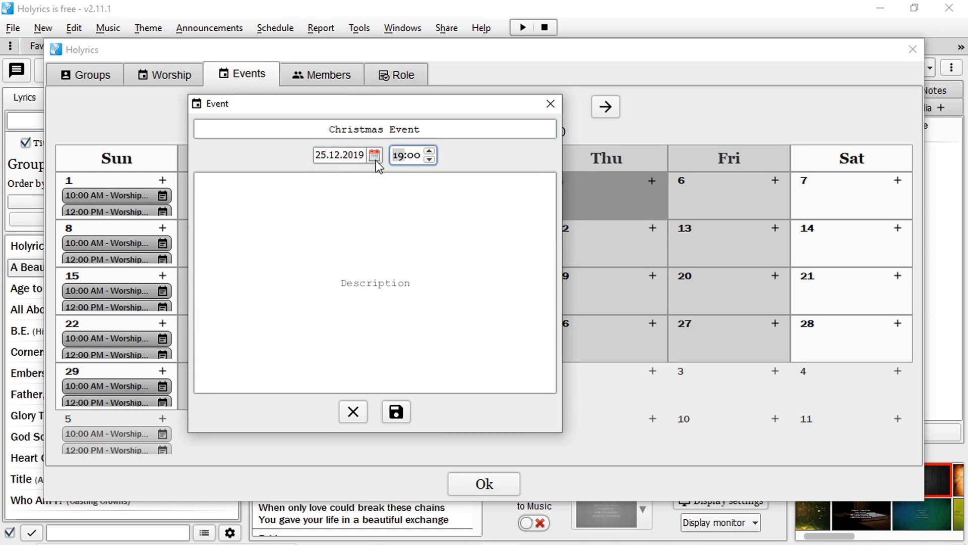
pyautogui.write('13')
pyautogui.click(373, 174)
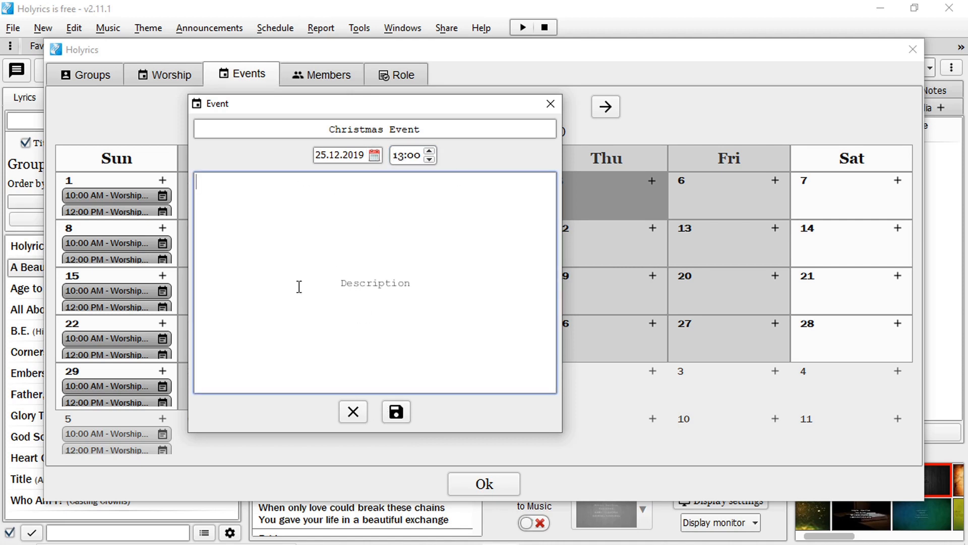
pyautogui.click(396, 412)
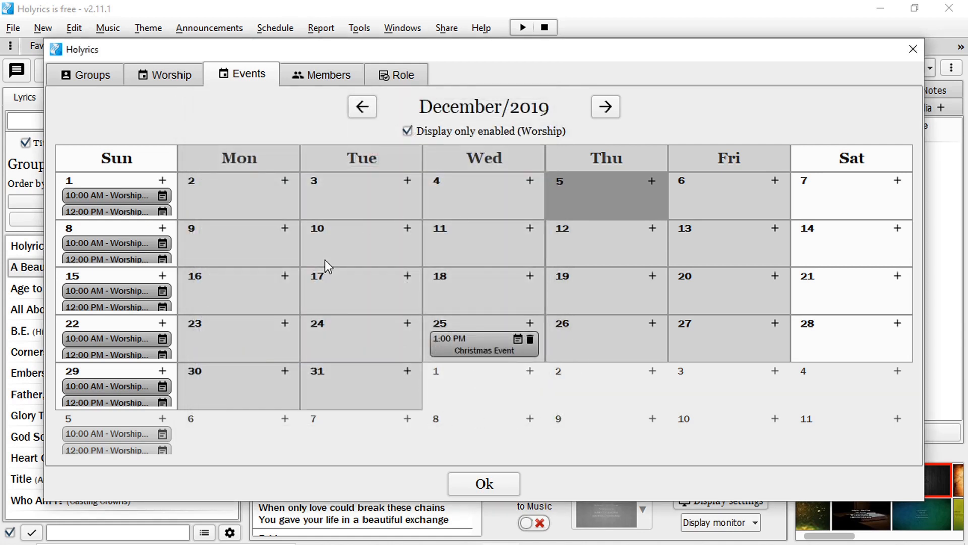
# Close the events calendar and switch the playlist to WED, 25 - 1:00 PM (Christmas Event).
pyautogui.click(484, 484)
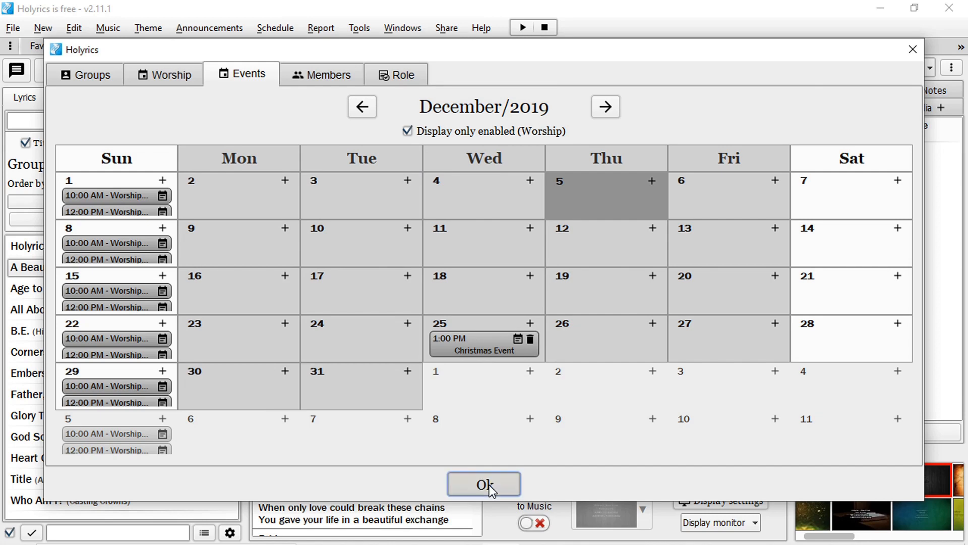
pyautogui.click(876, 69)
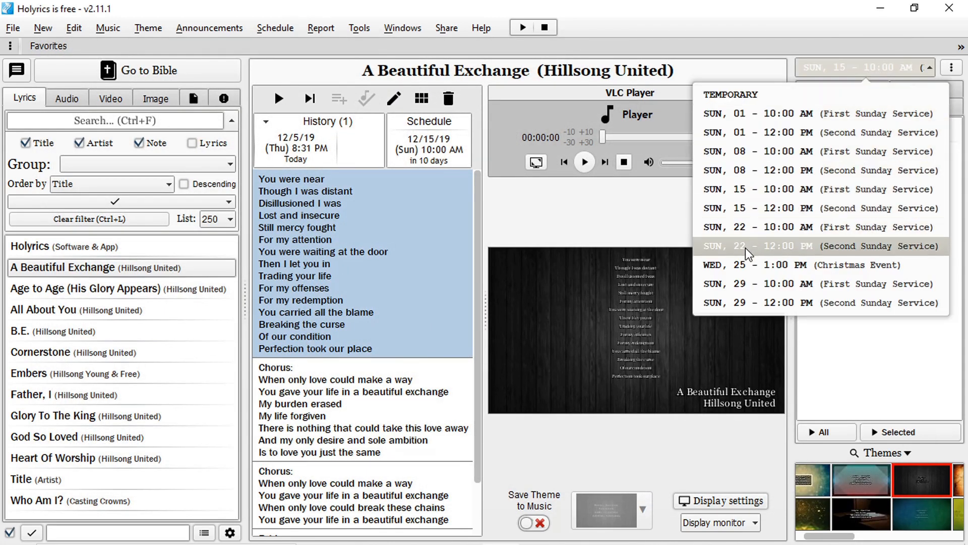
pyautogui.click(795, 269)
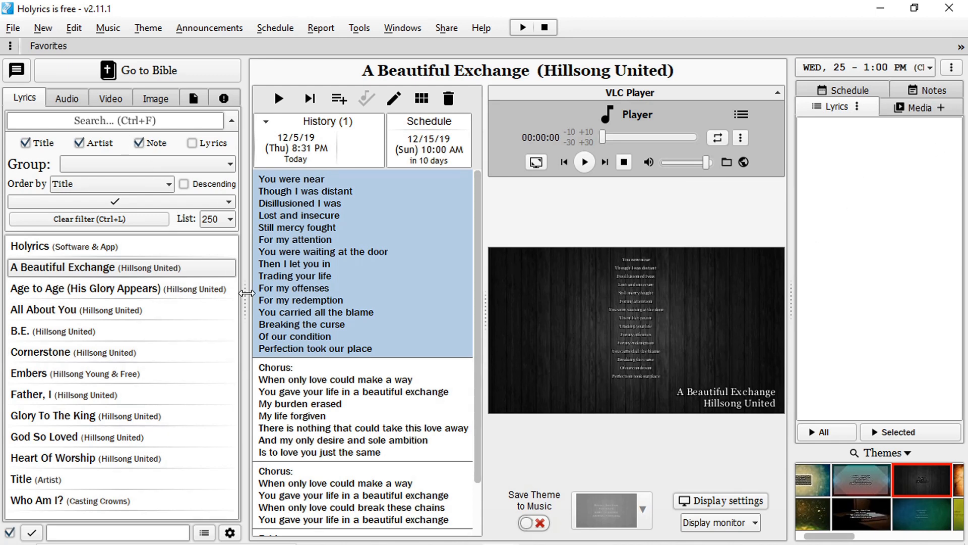
# Add a first member with their name, the skills Play the guitar and Sing, and the Voice and Instrument categories.
pyautogui.click(77, 28)
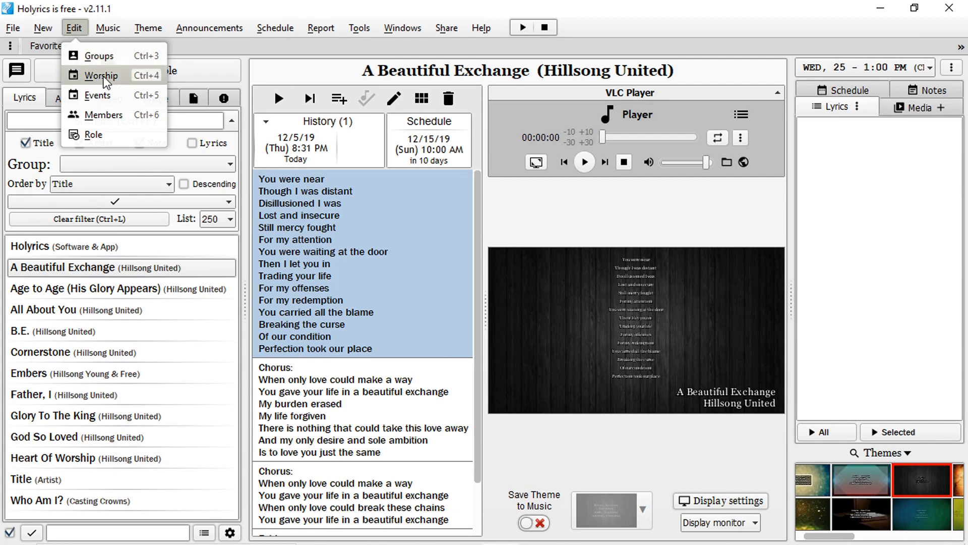
pyautogui.click(104, 115)
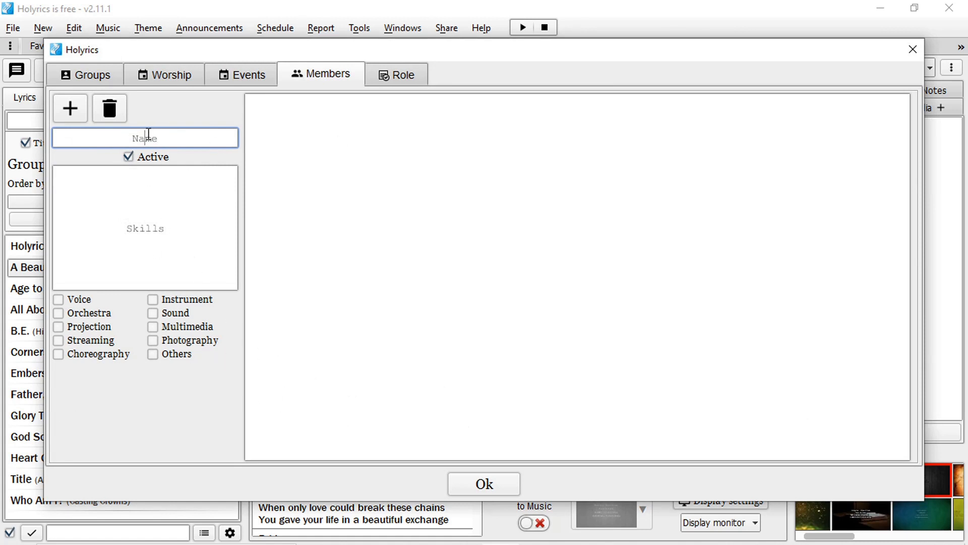
pyautogui.click(69, 111)
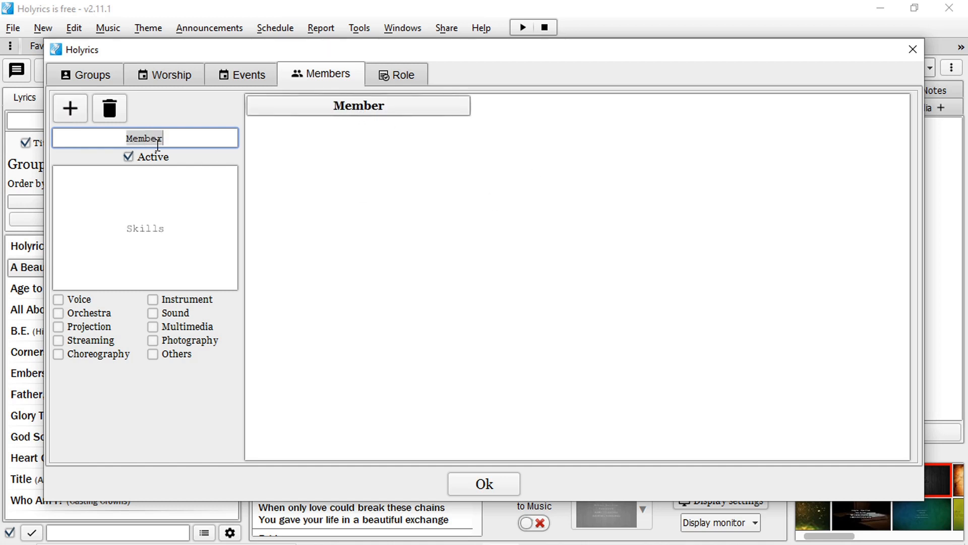
pyautogui.write('Rafael')
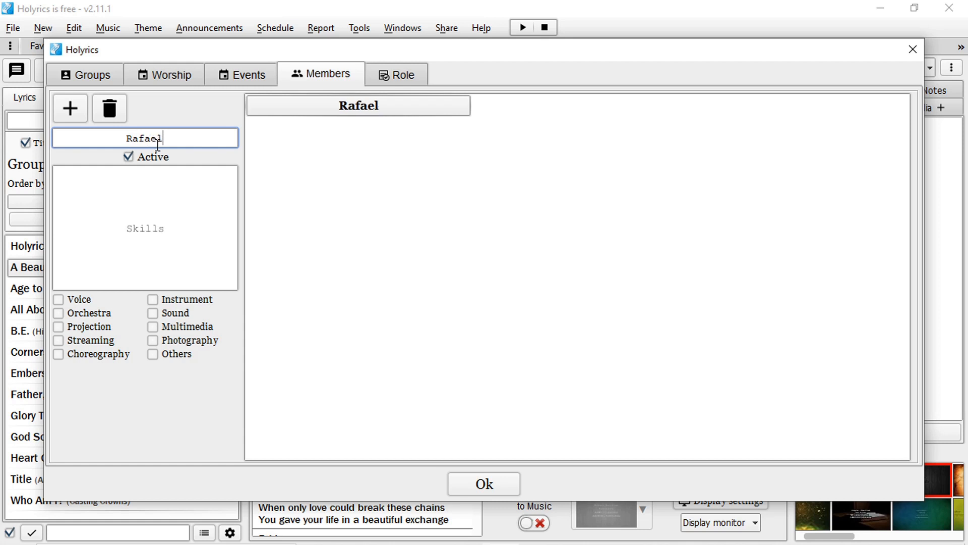
pyautogui.click(163, 191)
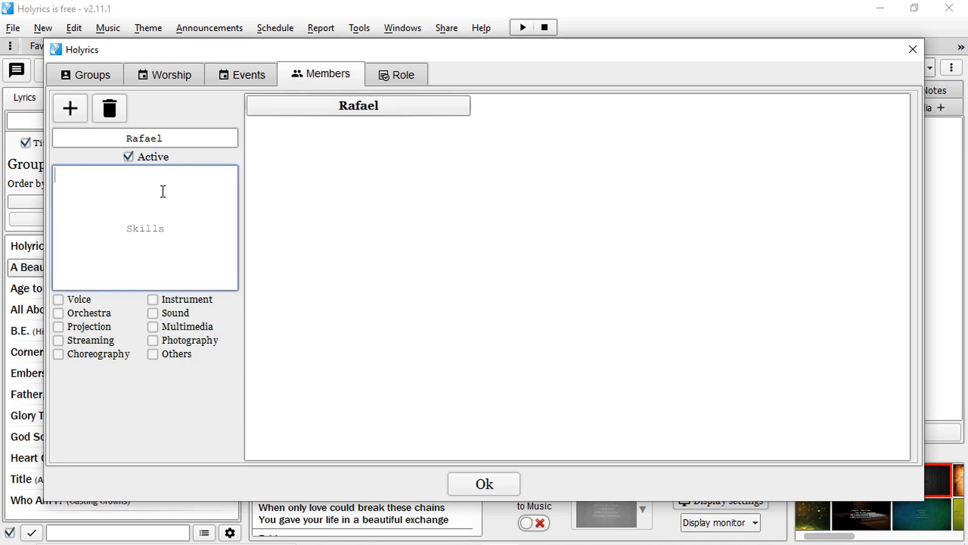
pyautogui.write('Play the guitar ')
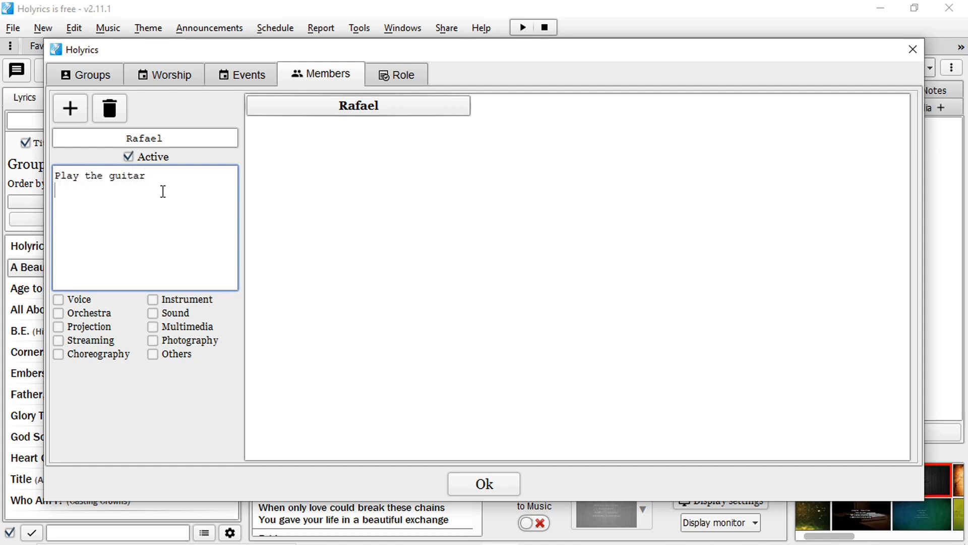
pyautogui.write('Sing')
pyautogui.click(58, 299)
# Add a second member with their name, the skill Drums and the Instrument category.
pyautogui.click(70, 108)
pyautogui.write('John')
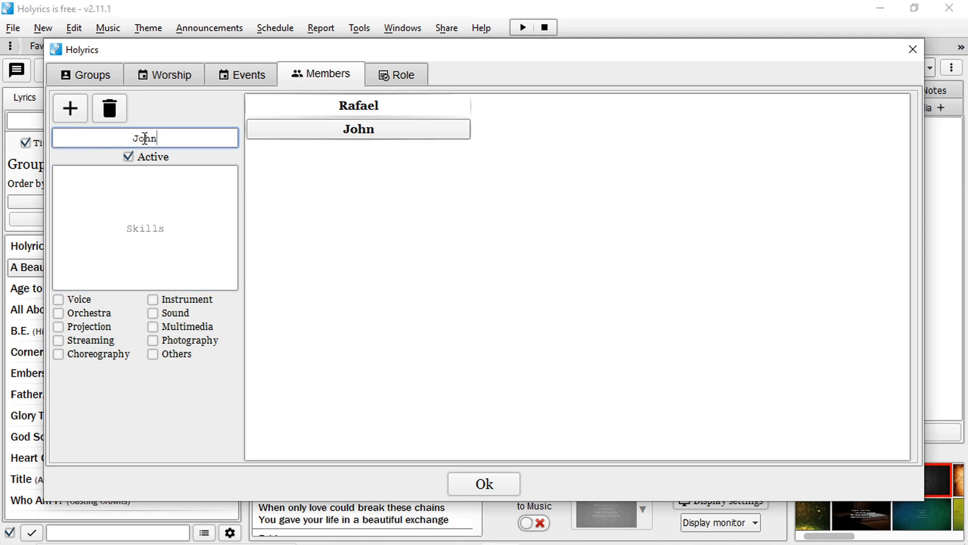
pyautogui.click(183, 184)
pyautogui.write('Drums')
pyautogui.click(153, 299)
# Add a third member with their name, the skill Bass and the Instrument category.
pyautogui.click(70, 108)
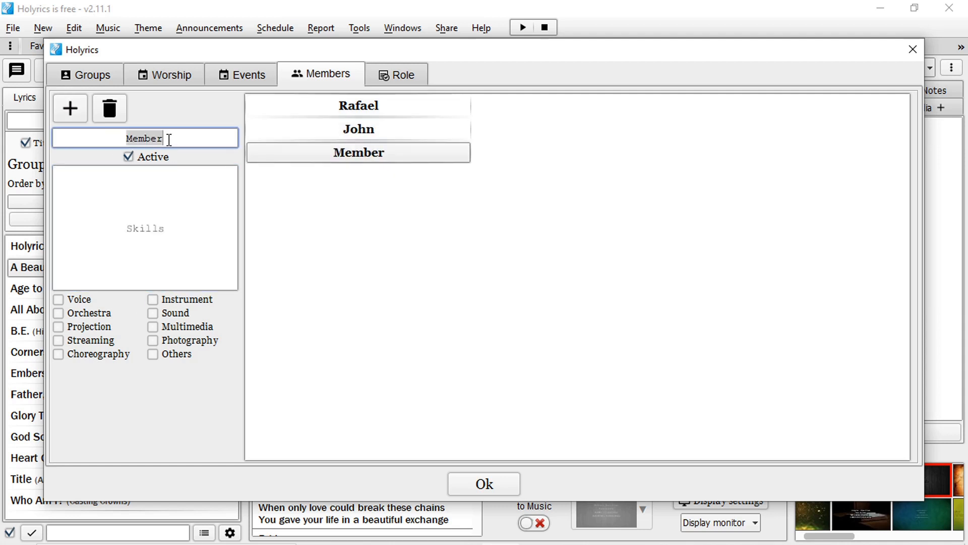
pyautogui.write('Erick')
pyautogui.click(190, 197)
pyautogui.write('Bass')
# Add a fourth member with their name, the skill Sing and the Voice category.
pyautogui.click(70, 108)
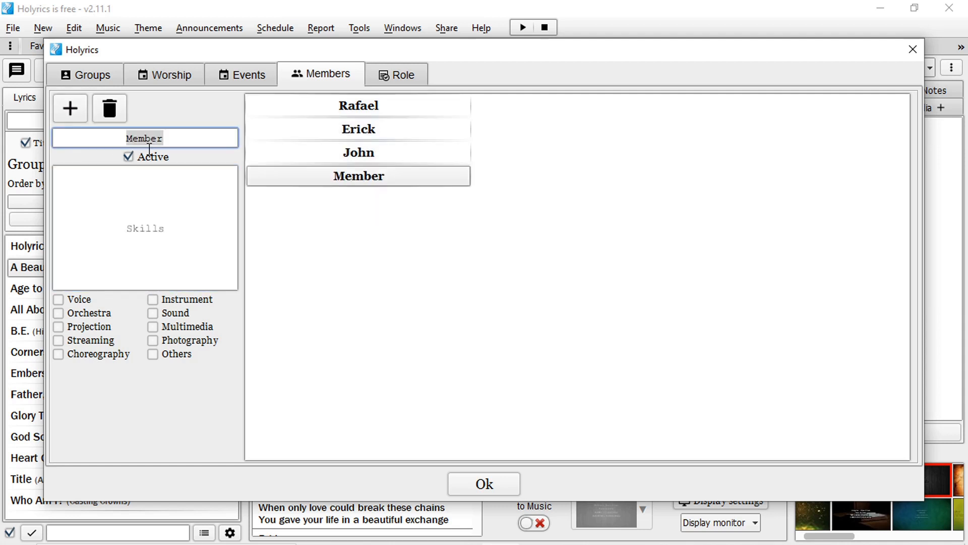
pyautogui.write('Julia')
pyautogui.click(153, 203)
pyautogui.write('Sing')
pyautogui.click(58, 299)
# Add a fifth member with their name, the skill Lyrics Projection and the Multimedia category.
pyautogui.click(71, 108)
pyautogui.write('Janice')
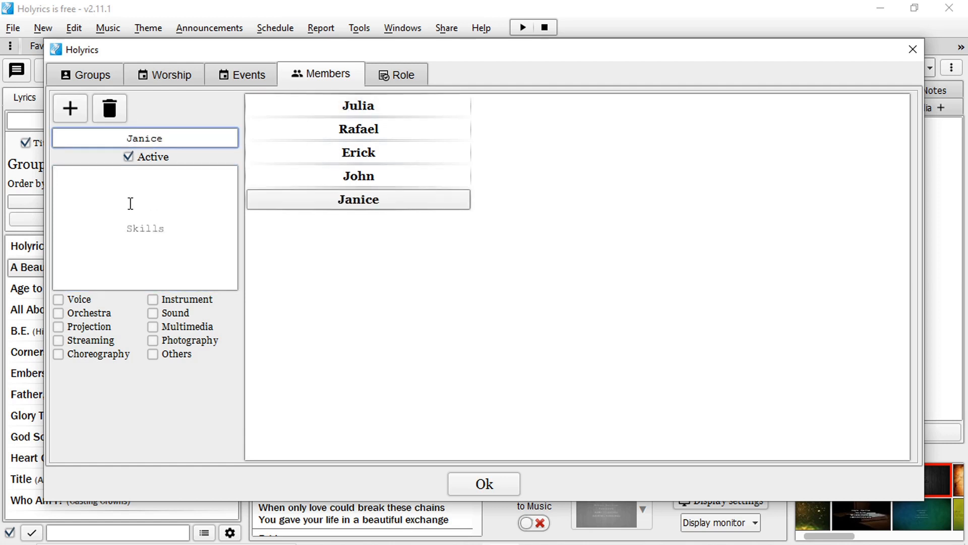
pyautogui.click(147, 224)
pyautogui.write('Lyrics Projection')
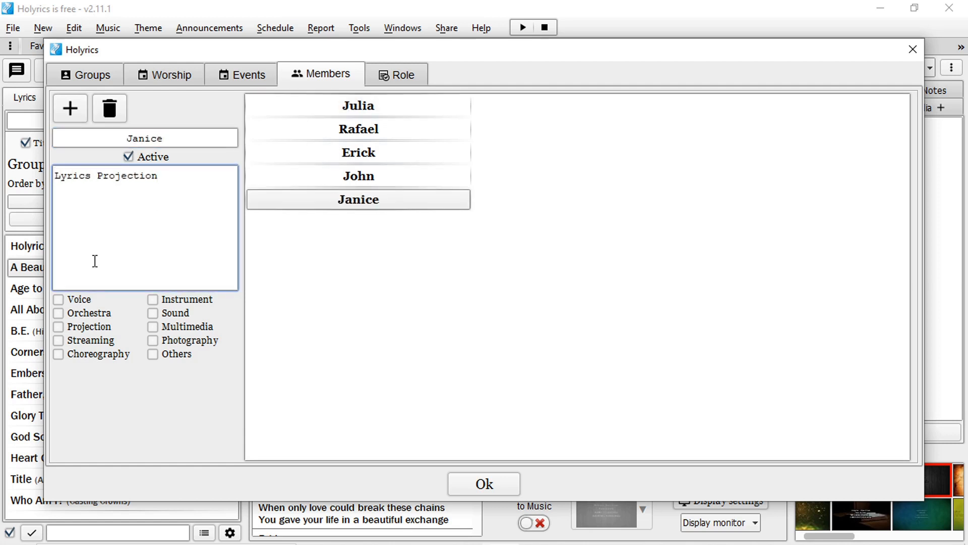
pyautogui.click(153, 326)
# Add a sixth member with their name, the skill Photos and the Photography category.
pyautogui.click(70, 108)
pyautogui.write('Edward')
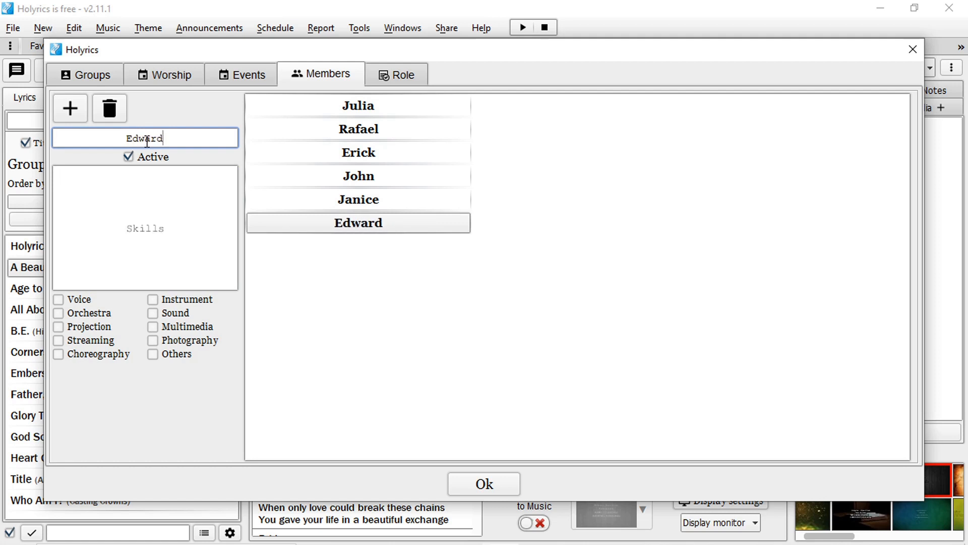
pyautogui.click(145, 195)
pyautogui.write('P')
pyautogui.click(296, 253)
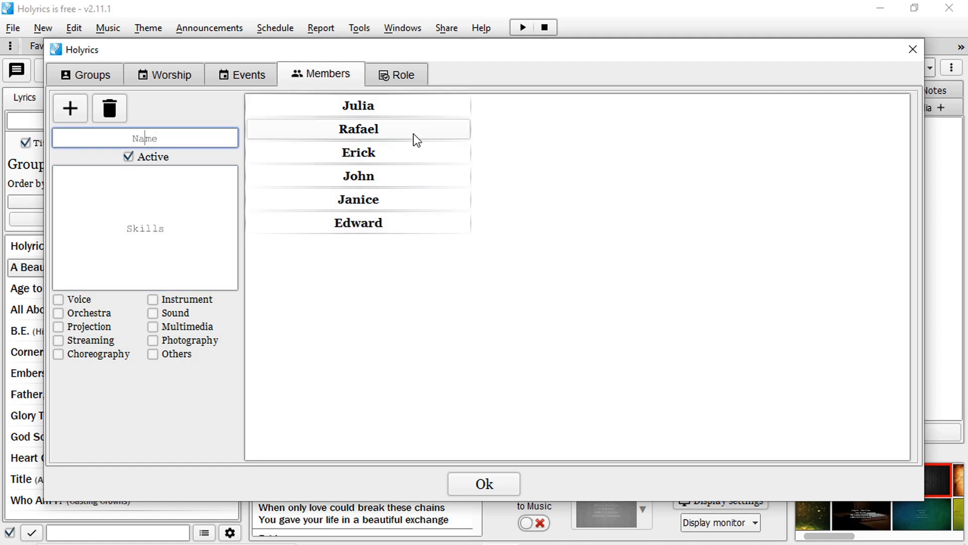
# Review the skills and categories of each of the six members in turn.
pyautogui.click(403, 111)
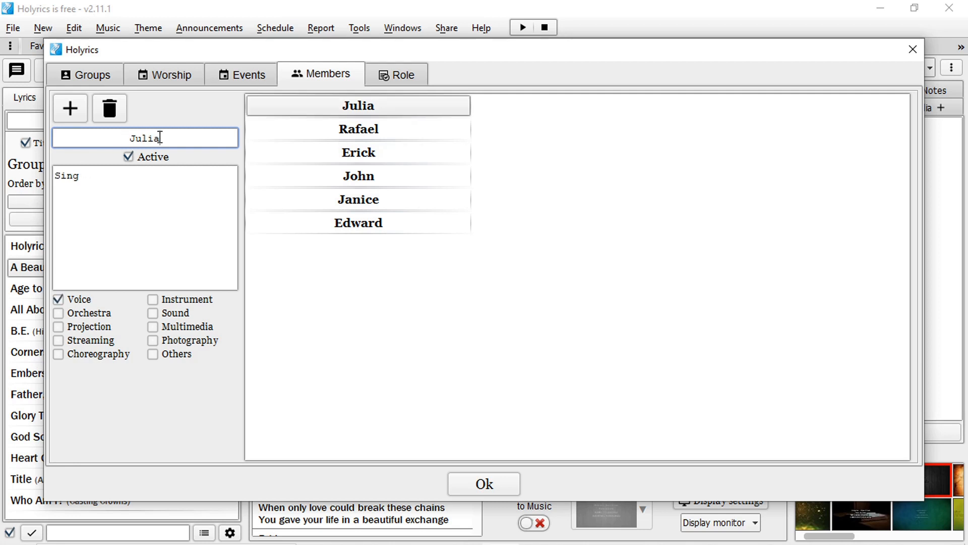
pyautogui.click(314, 129)
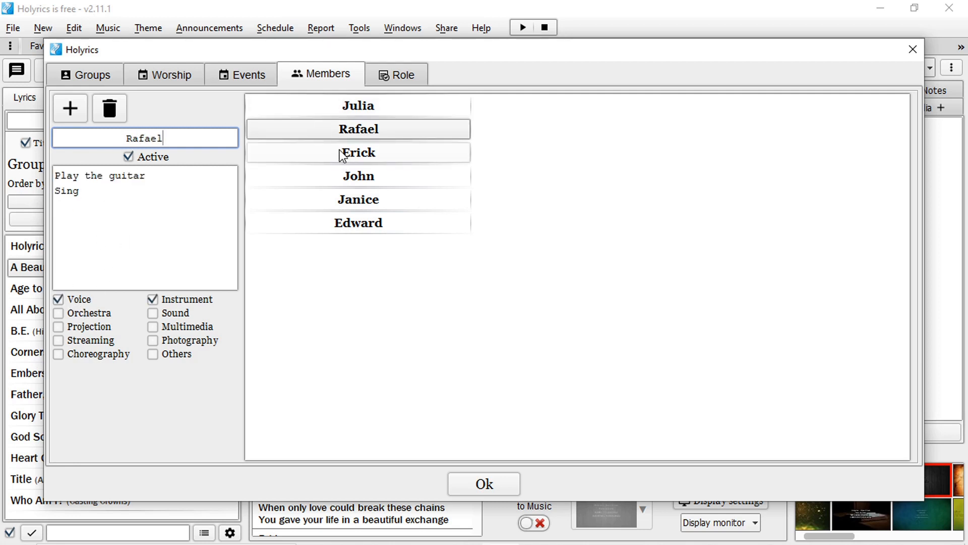
pyautogui.click(340, 152)
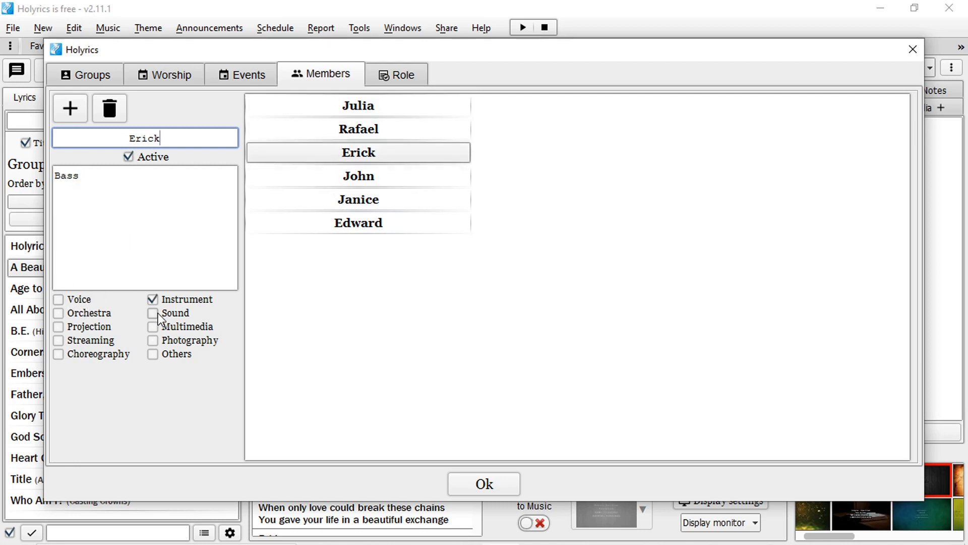
pyautogui.click(337, 174)
pyautogui.click(339, 202)
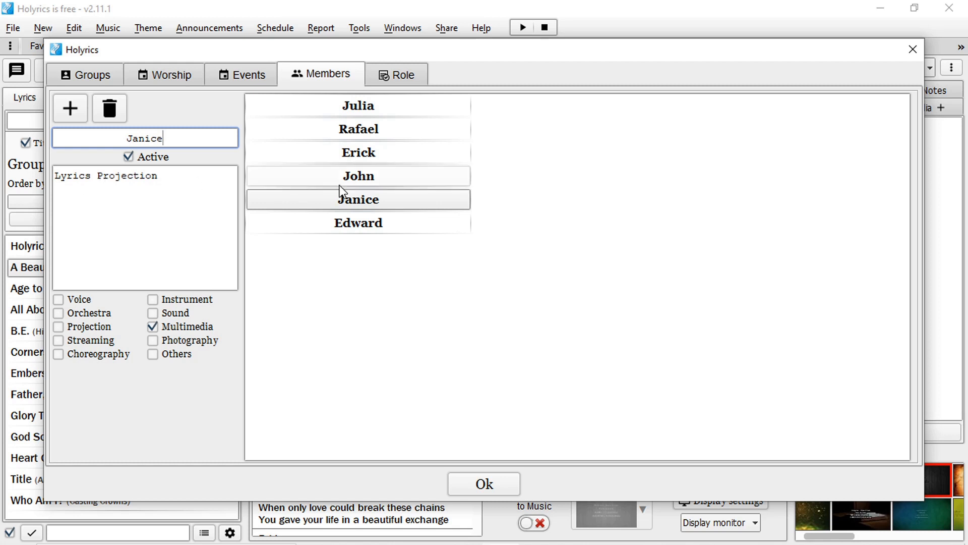
pyautogui.click(360, 222)
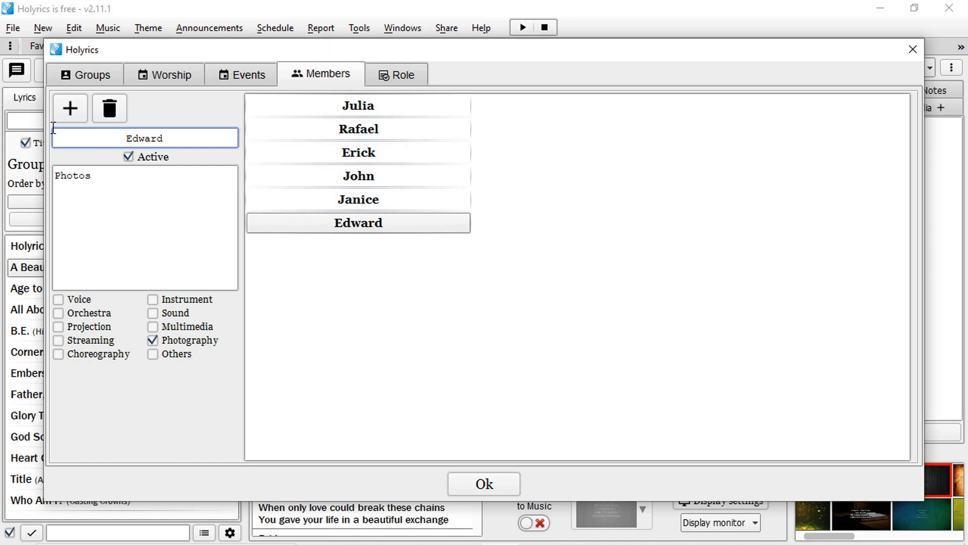
# Open the Christmas Event on 25 December 2019 and schedule the first, third and fifth members for it.
pyautogui.click(252, 78)
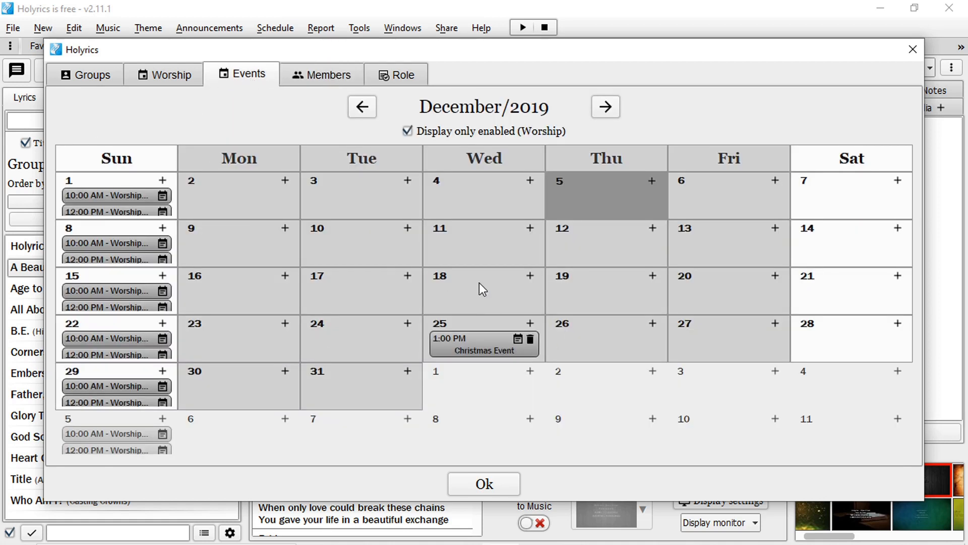
pyautogui.click(518, 339)
pyautogui.moveTo(522, 52); pyautogui.dragTo(443, 44)
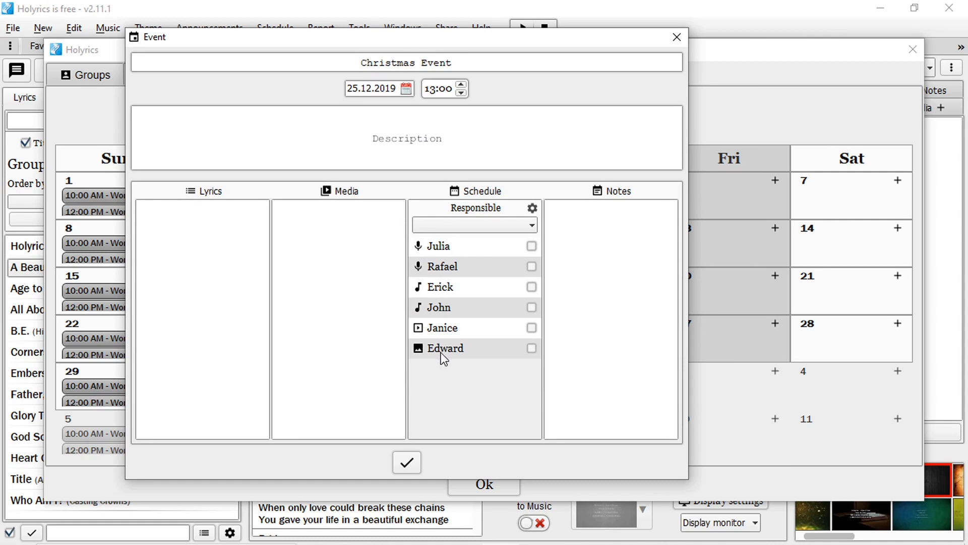
pyautogui.click(533, 247)
pyautogui.click(513, 223)
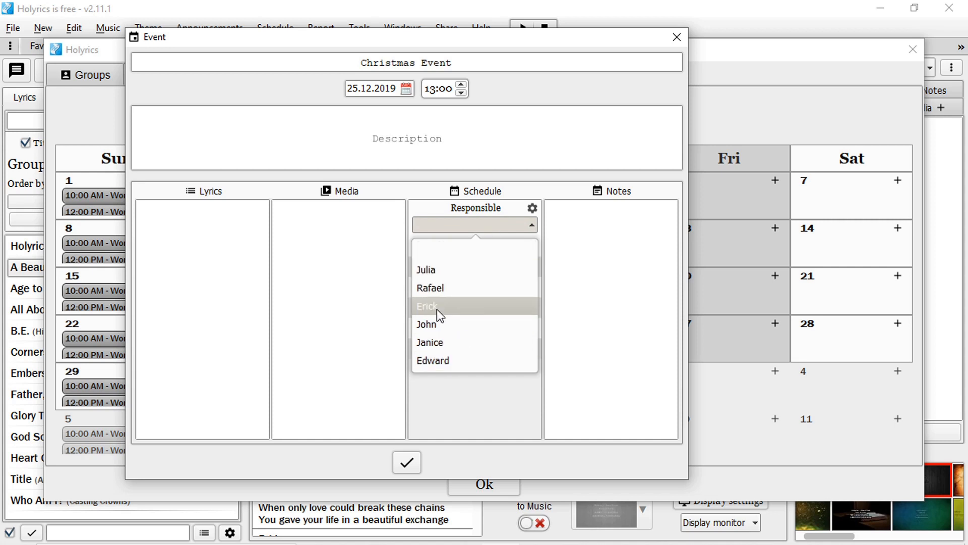
pyautogui.click(526, 228)
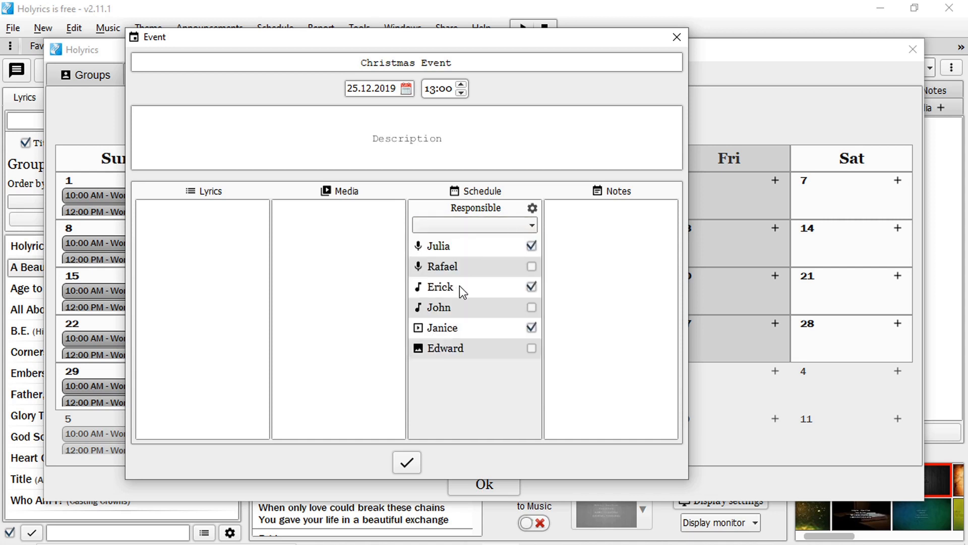
# Make the second member responsible for the Christmas Event, then save the event and close the calendar.
pyautogui.click(512, 222)
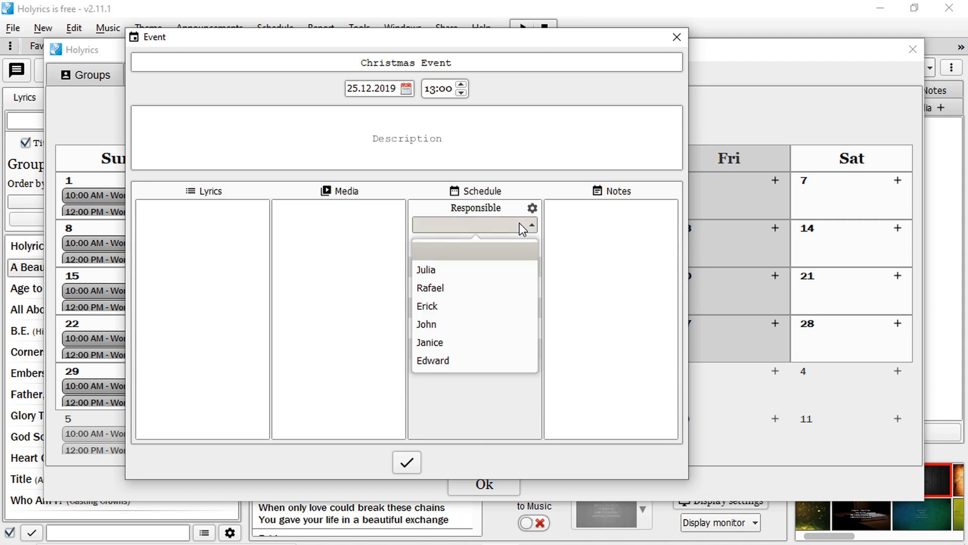
pyautogui.click(428, 285)
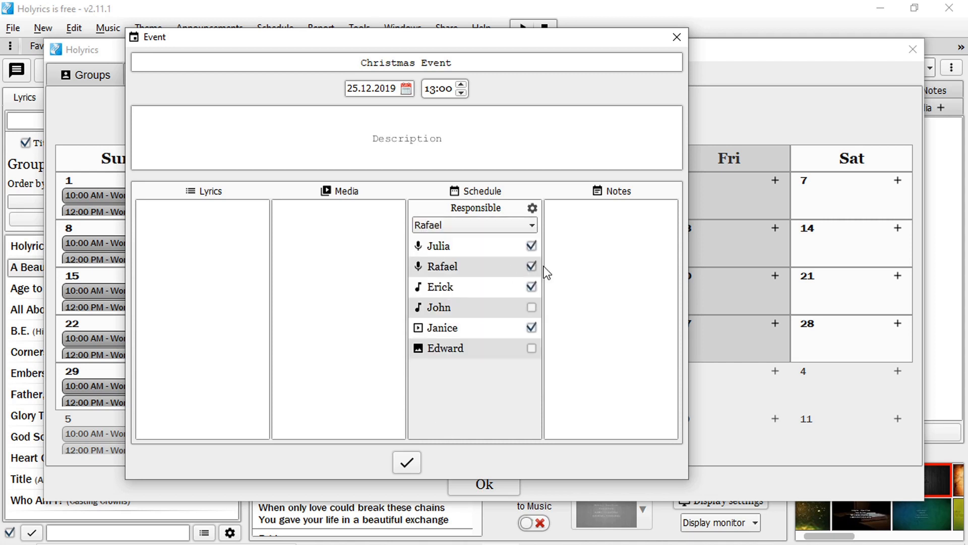
pyautogui.click(598, 221)
pyautogui.click(406, 463)
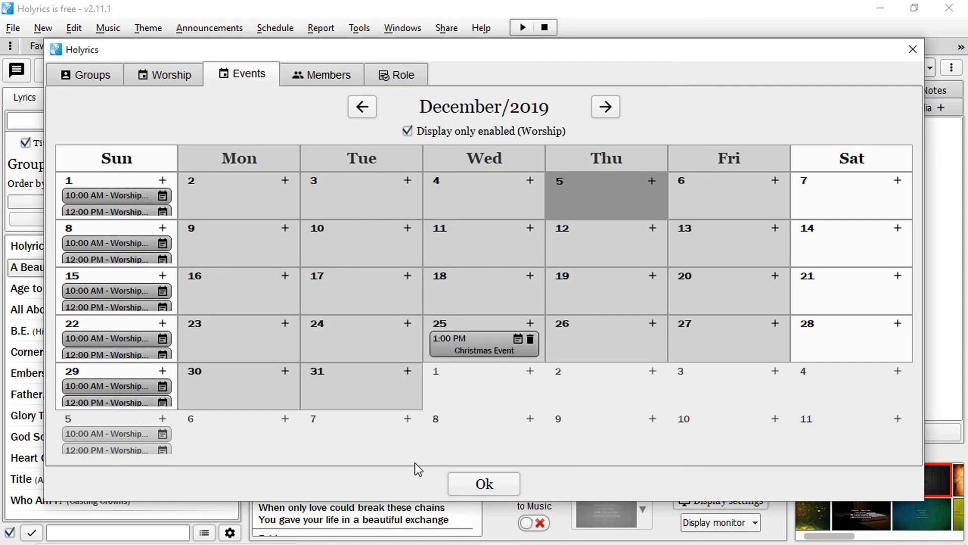
pyautogui.click(484, 484)
# Select the Wednesday 25, 1:00 PM Christmas Event in the main window and review its member schedule.
pyautogui.click(868, 70)
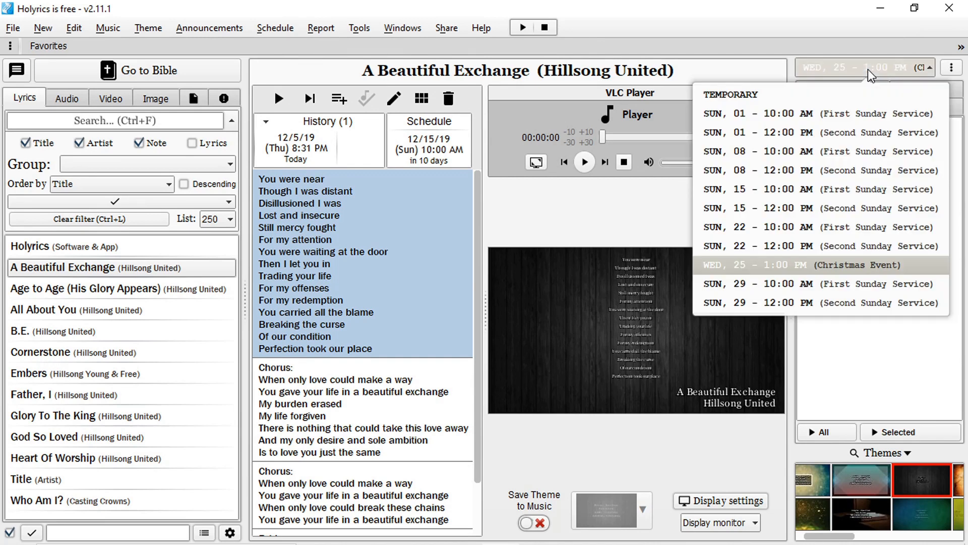
pyautogui.click(757, 266)
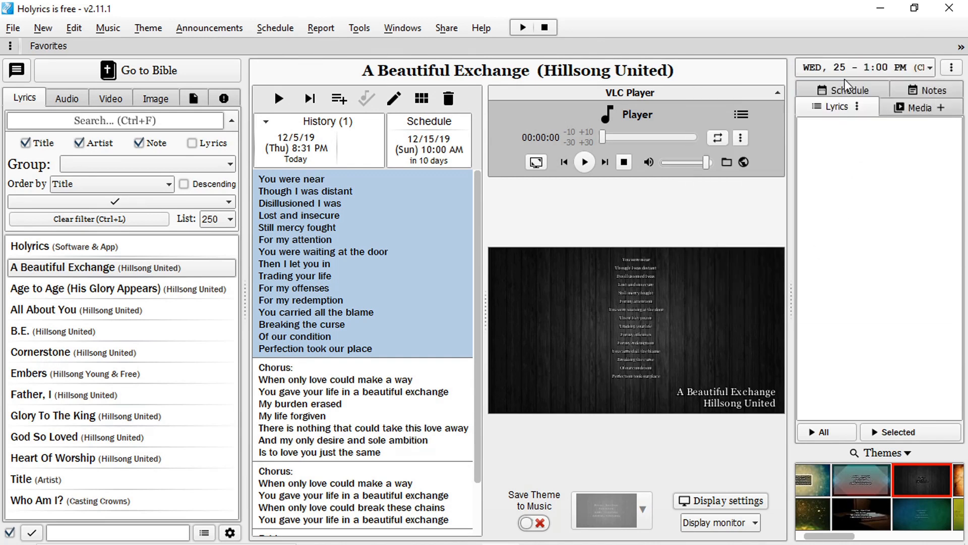
pyautogui.click(861, 74)
pyautogui.click(860, 75)
pyautogui.click(849, 91)
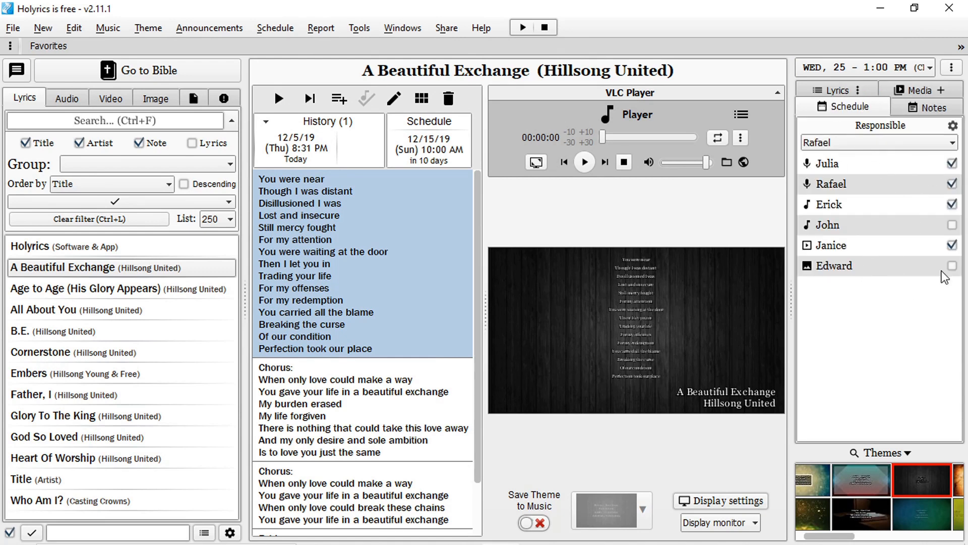
# Schedule the first, fourth and sixth members for the First Sunday Service on Sunday 15 at 10:00 AM.
pyautogui.click(842, 66)
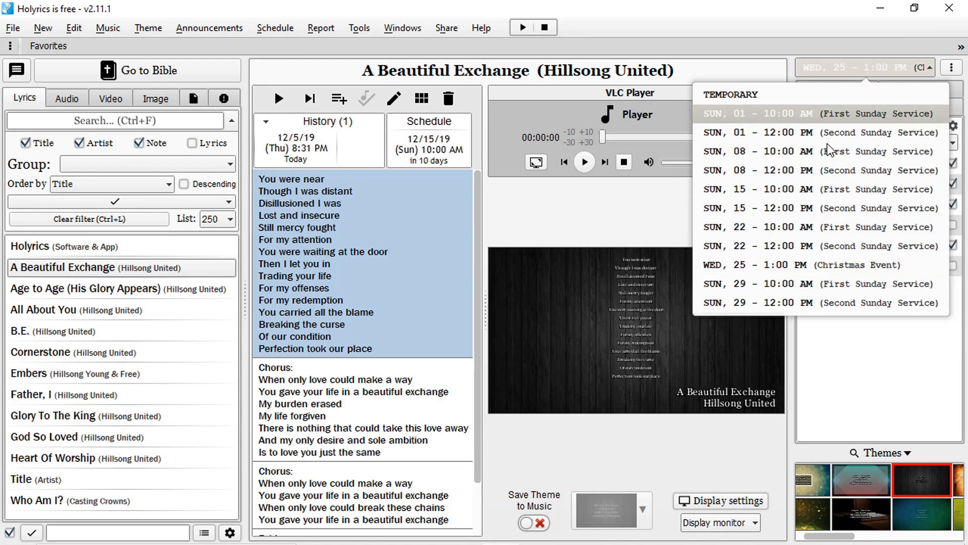
pyautogui.click(799, 191)
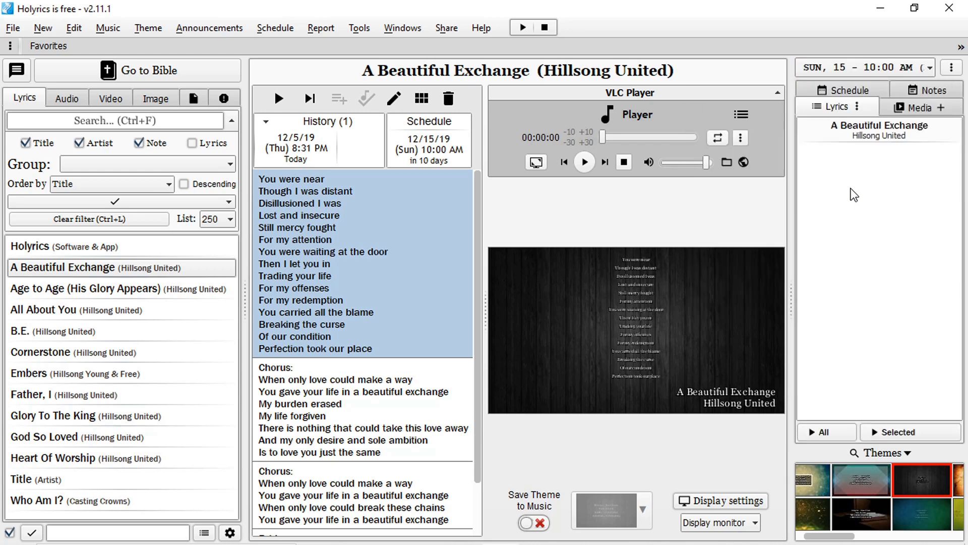
pyautogui.click(870, 93)
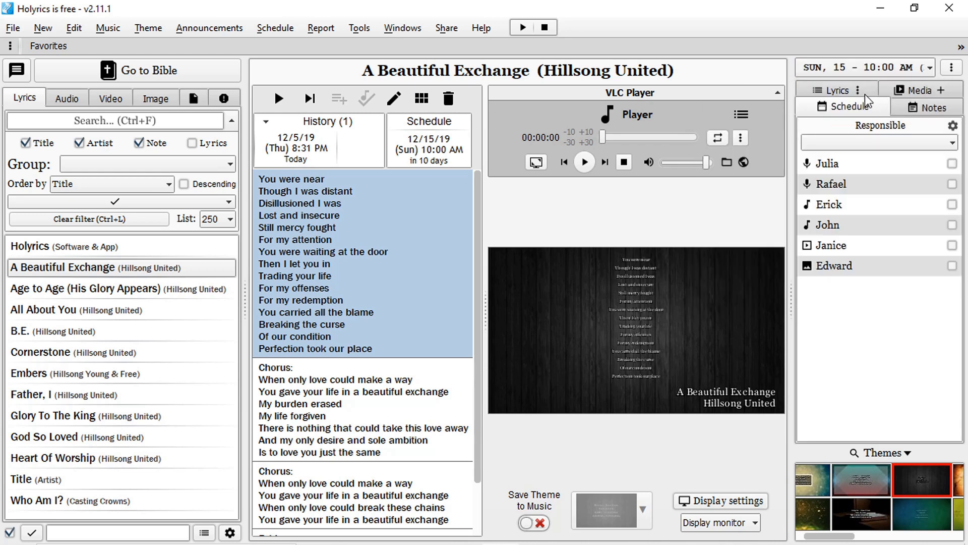
pyautogui.click(951, 164)
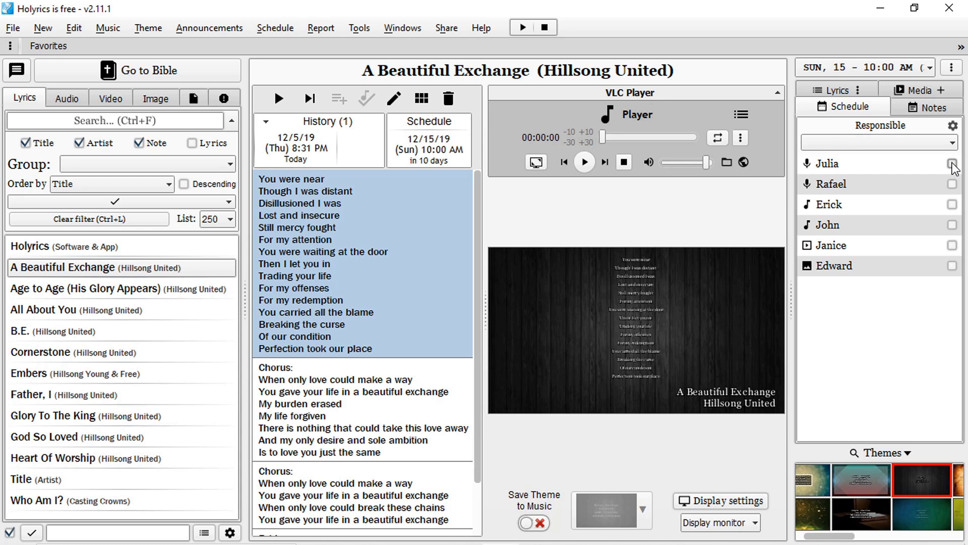
pyautogui.click(952, 224)
pyautogui.click(951, 265)
# Make the third member responsible for the Sunday 15, 10:00 AM service.
pyautogui.click(936, 146)
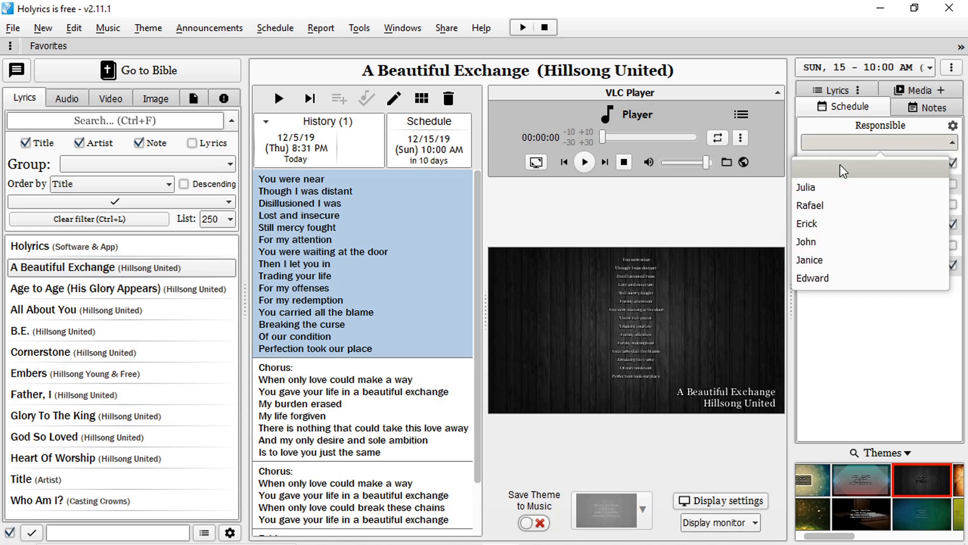
pyautogui.click(825, 222)
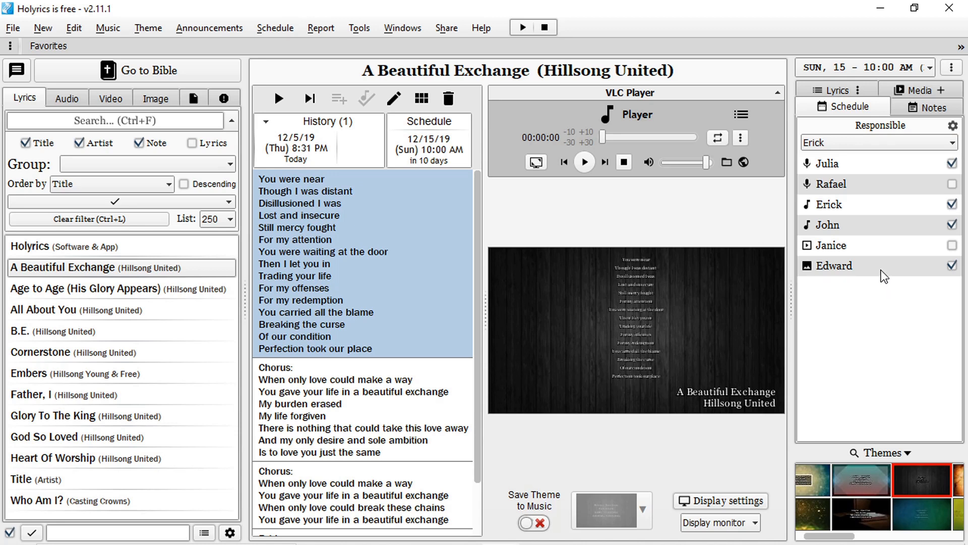
pyautogui.click(866, 69)
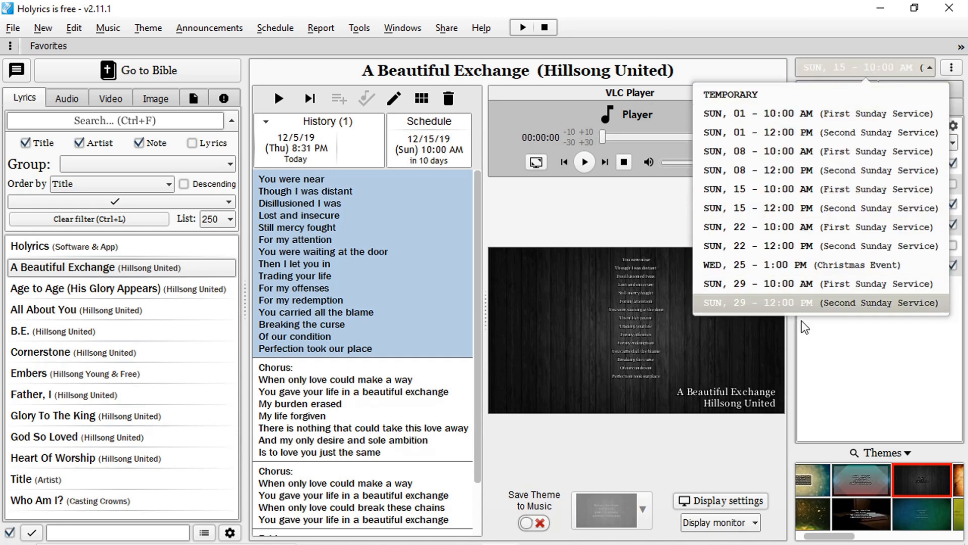
pyautogui.click(856, 71)
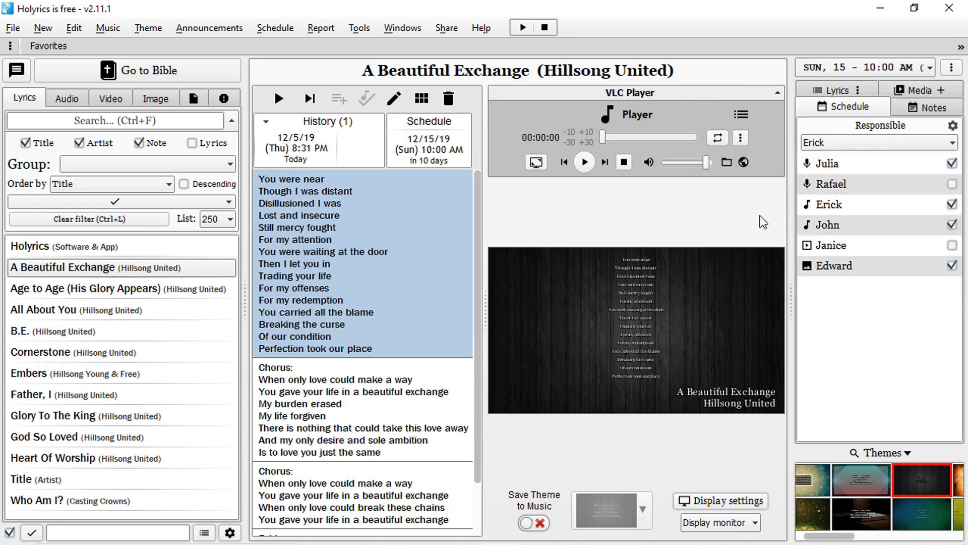
# Review the December 2019 schedule by member, checking who is responsible and assigned on each date, and close it.
pyautogui.click(267, 29)
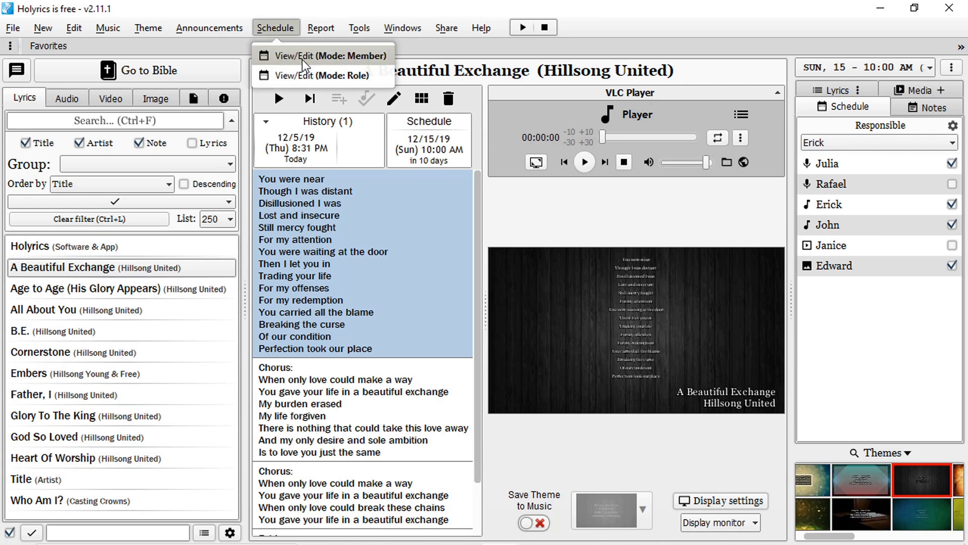
pyautogui.click(362, 60)
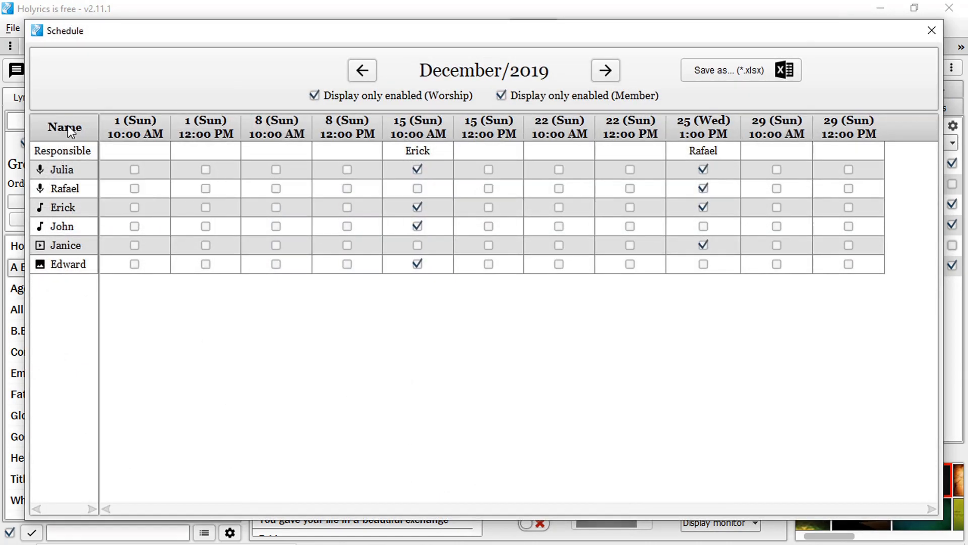
pyautogui.moveTo(229, 119)
pyautogui.moveTo(54, 189)
pyautogui.press('Escape')
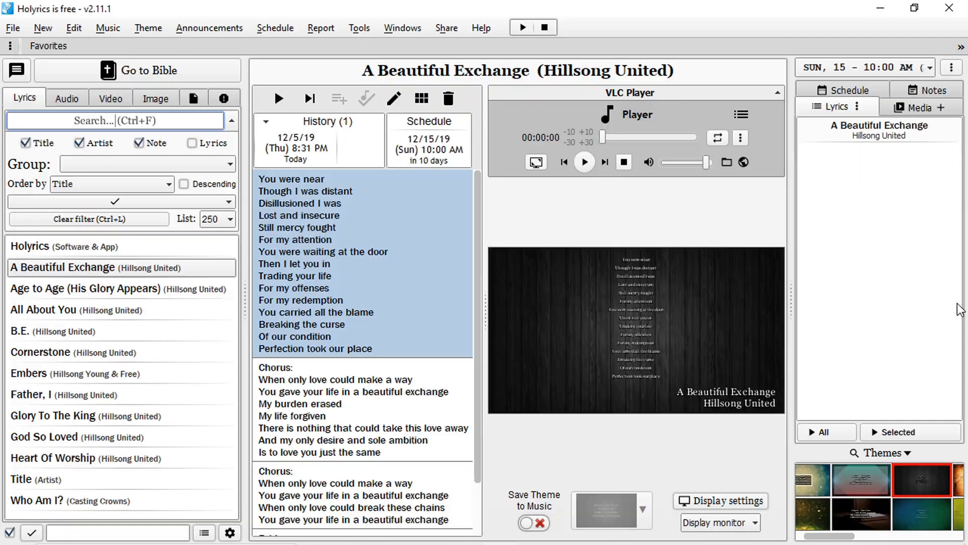
# Review the second member's skill description and categories in the member settings.
pyautogui.click(81, 31)
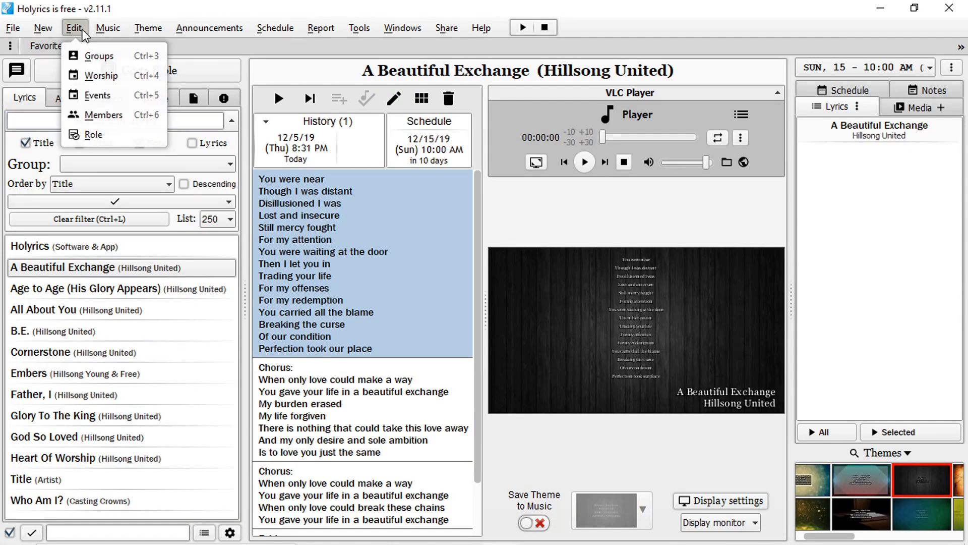
pyautogui.click(98, 135)
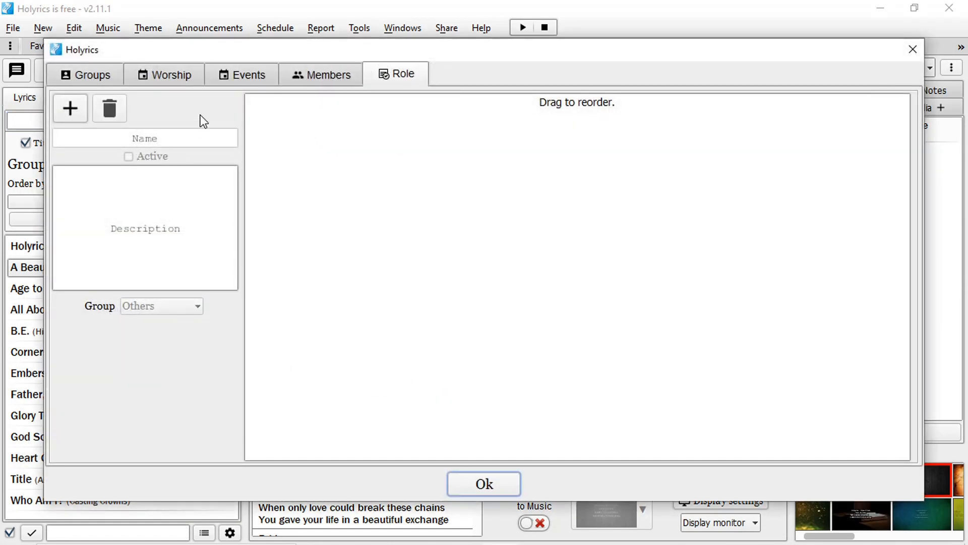
pyautogui.click(304, 80)
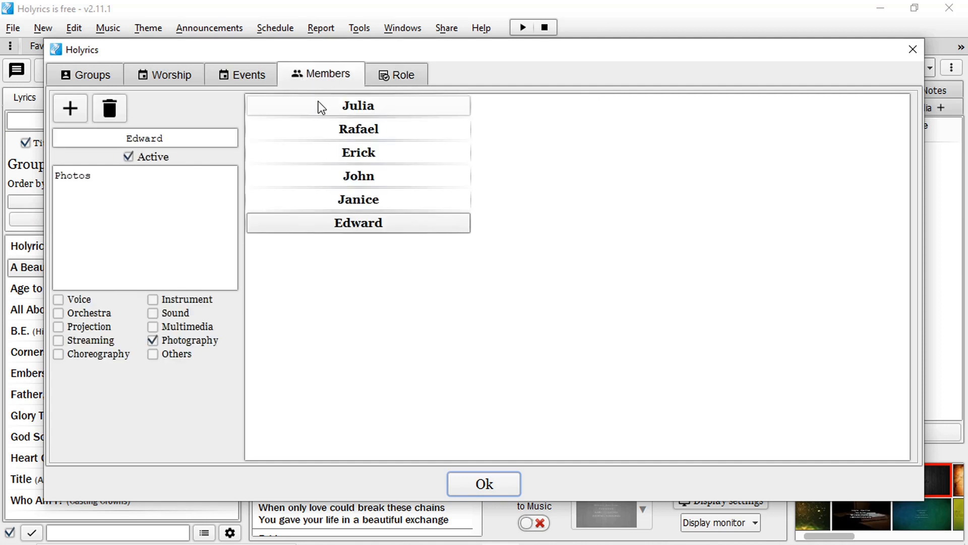
pyautogui.click(341, 130)
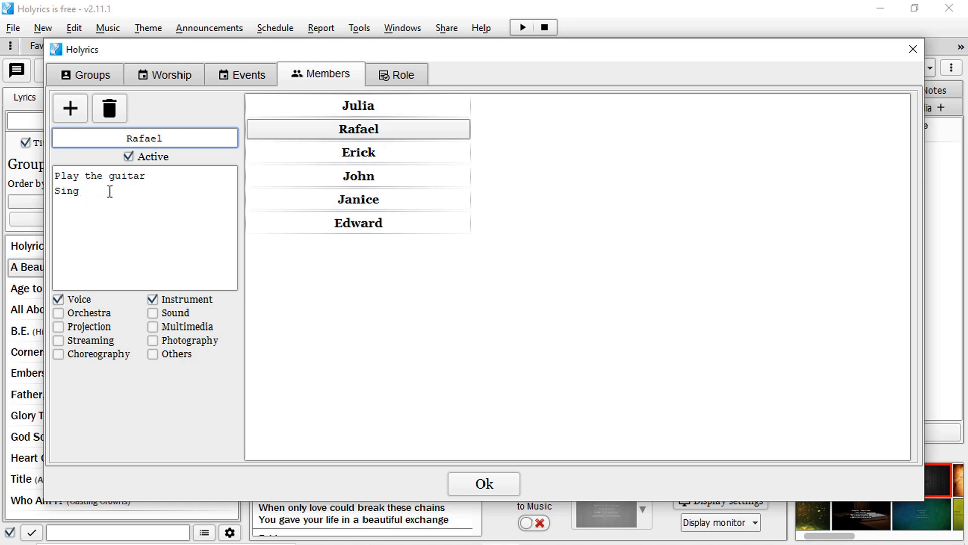
pyautogui.moveTo(115, 191); pyautogui.dragTo(53, 191)
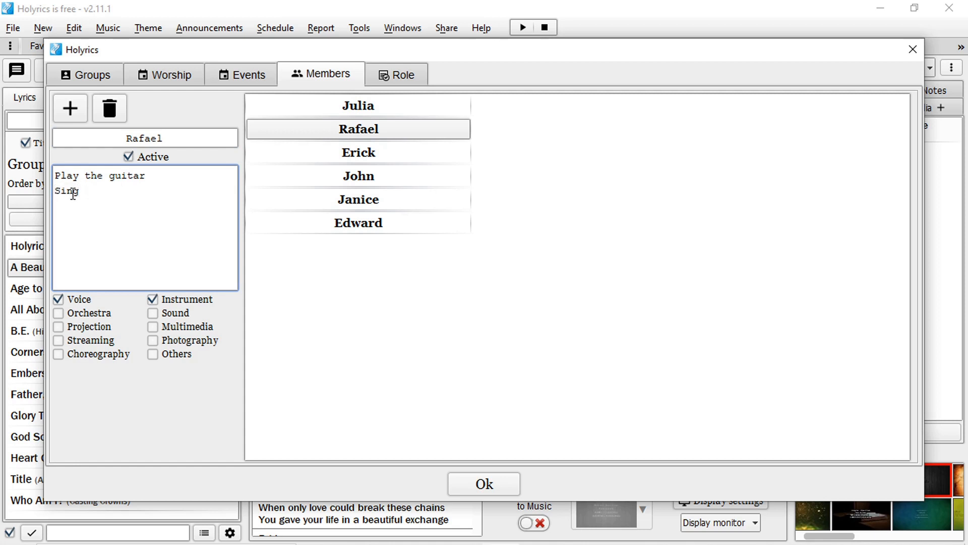
pyautogui.moveTo(147, 176); pyautogui.dragTo(55, 176)
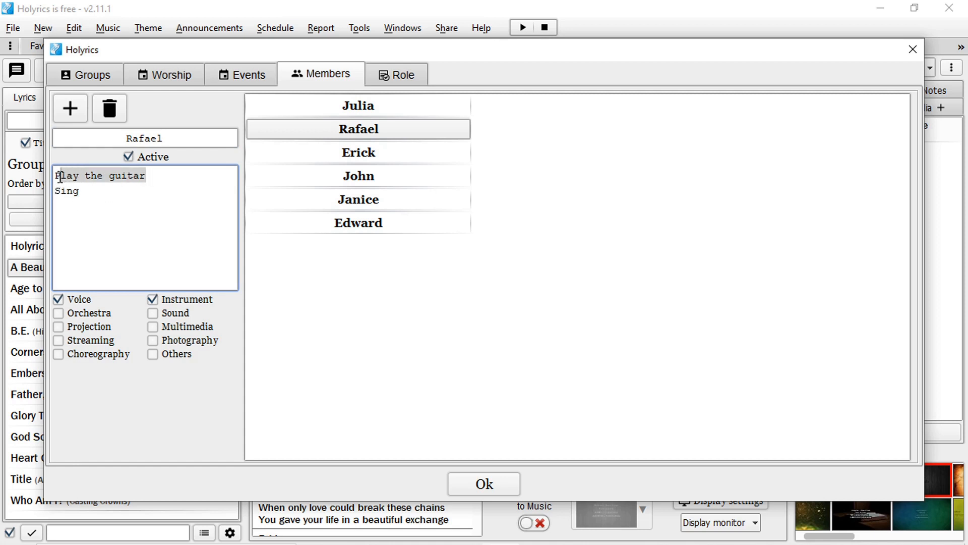
# Add a role named Main Singer and assign it to the Voice group.
pyautogui.click(410, 74)
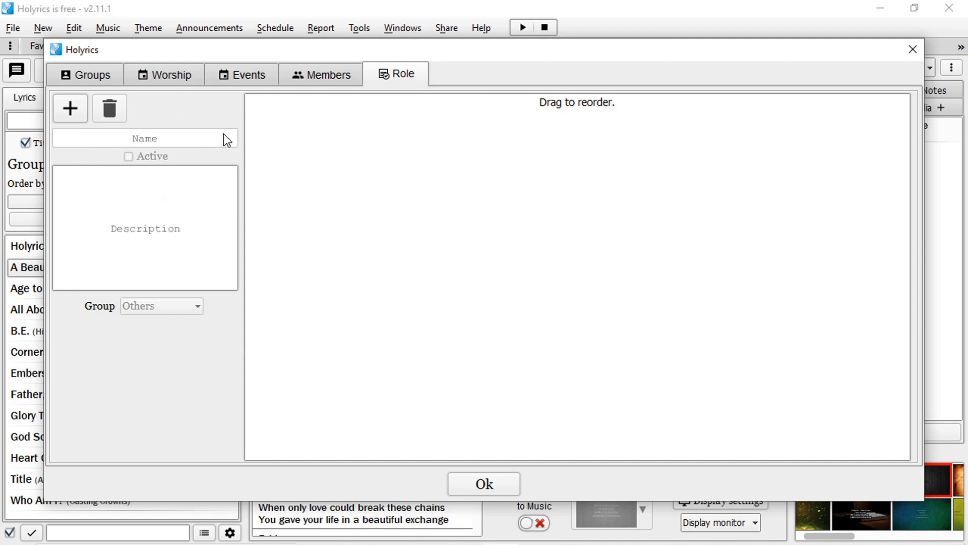
pyautogui.click(74, 113)
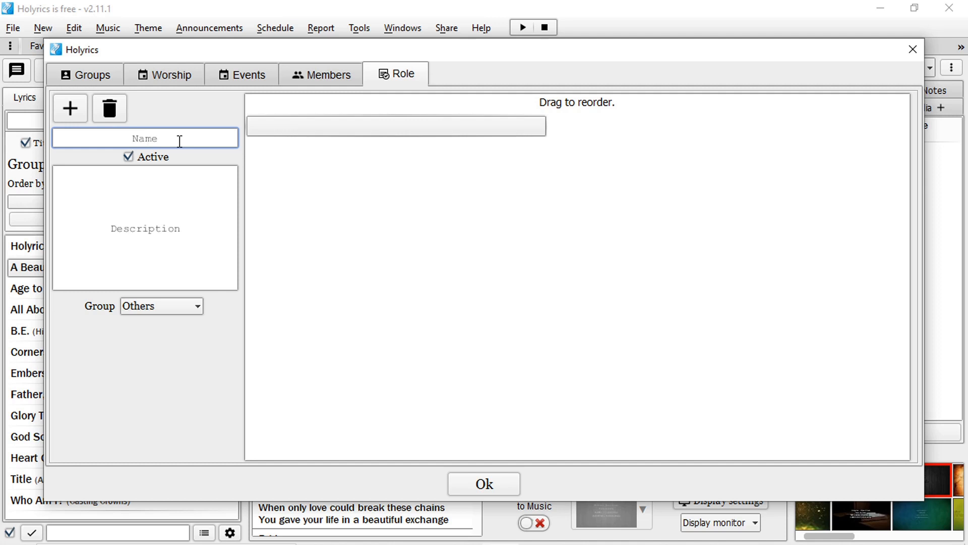
pyautogui.write('Main Sin')
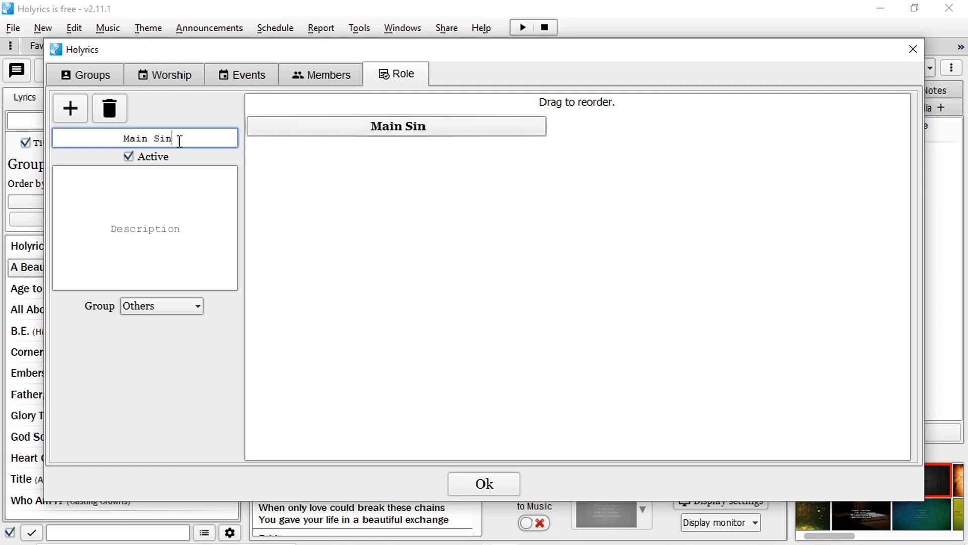
pyautogui.write('fe')
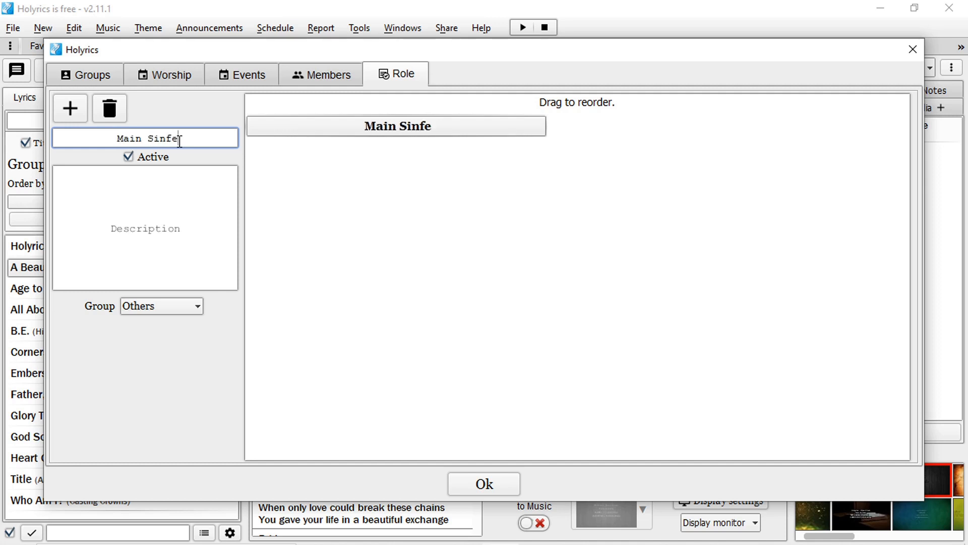
pyautogui.press('BackSpace')
pyautogui.press('BackSpace')
pyautogui.write('ger')
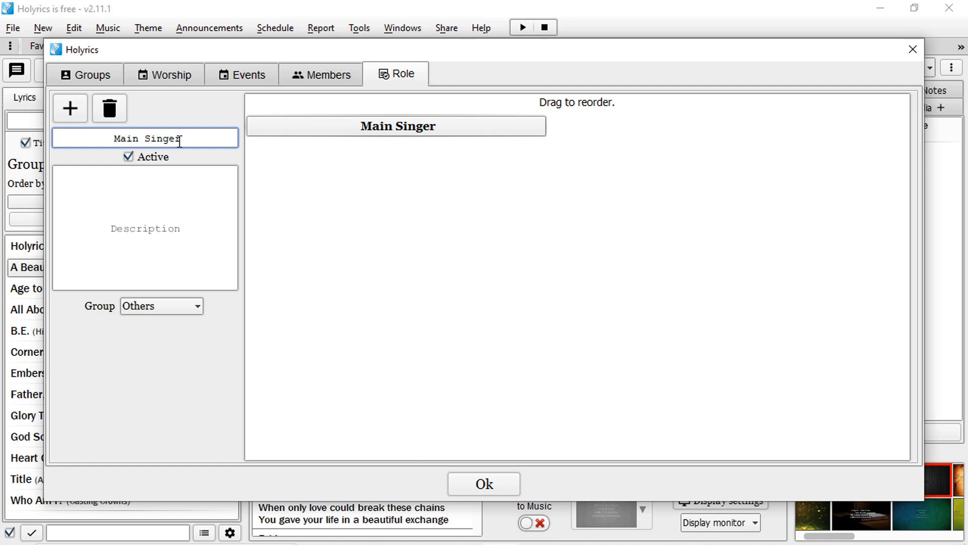
pyautogui.click(137, 310)
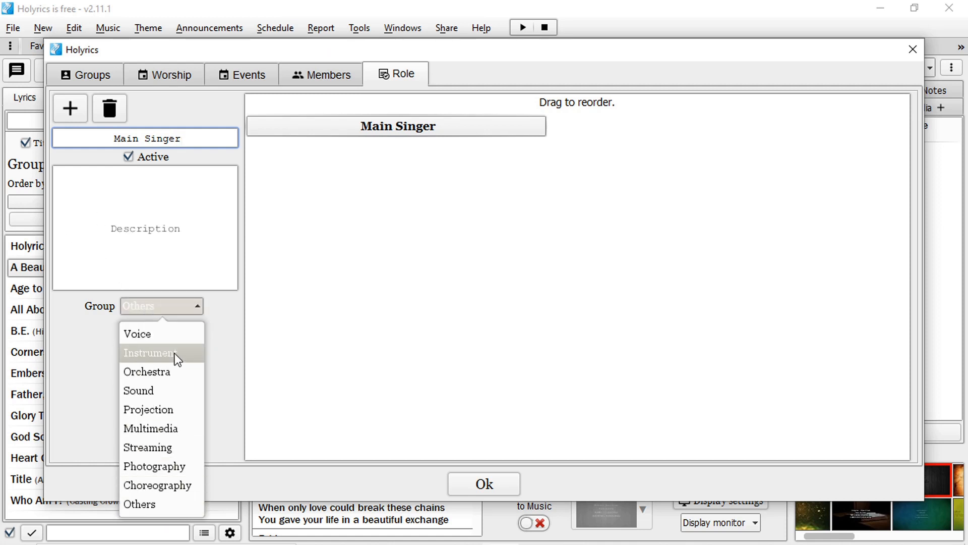
pyautogui.click(138, 334)
# Add a role named Guitar, assign it to the Instrument group, and close the settings.
pyautogui.click(78, 114)
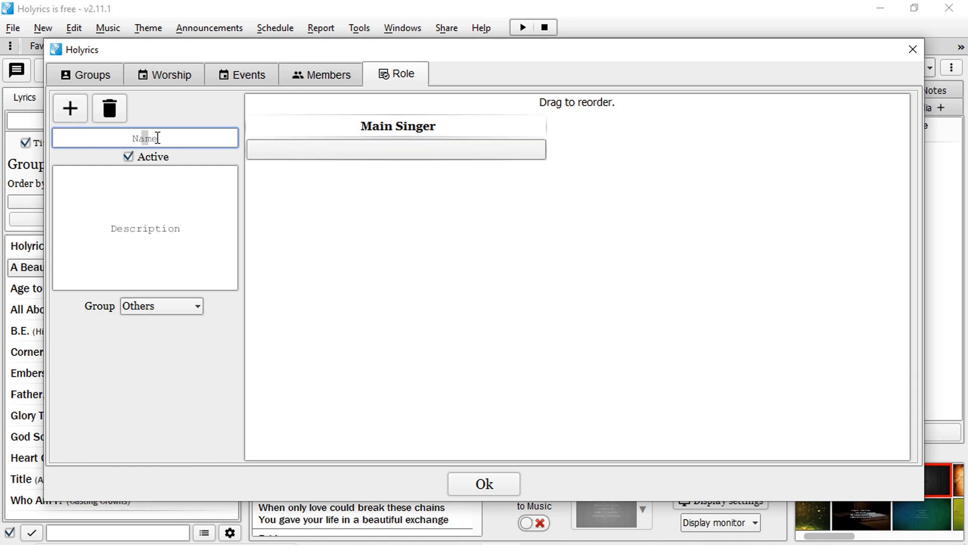
pyautogui.write('Guitar')
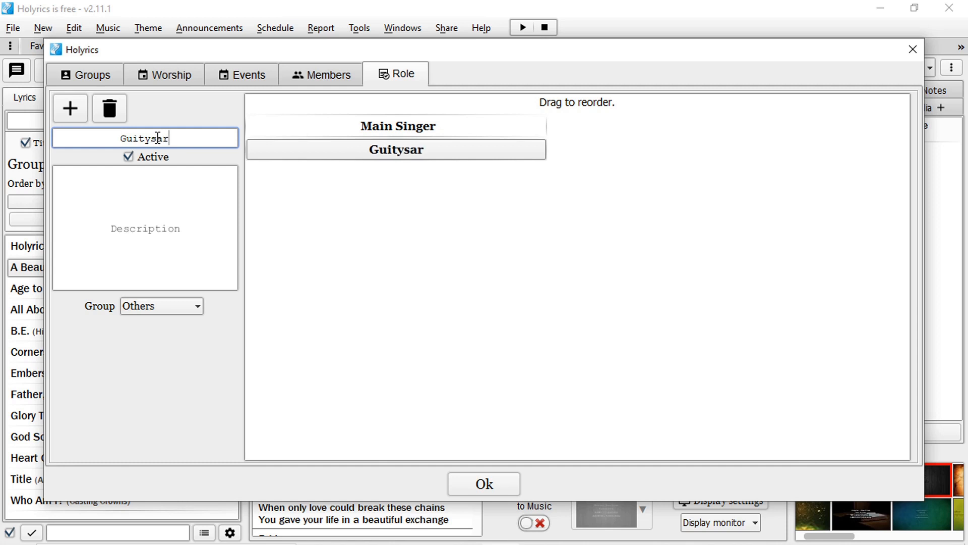
pyautogui.click(158, 309)
pyautogui.click(160, 350)
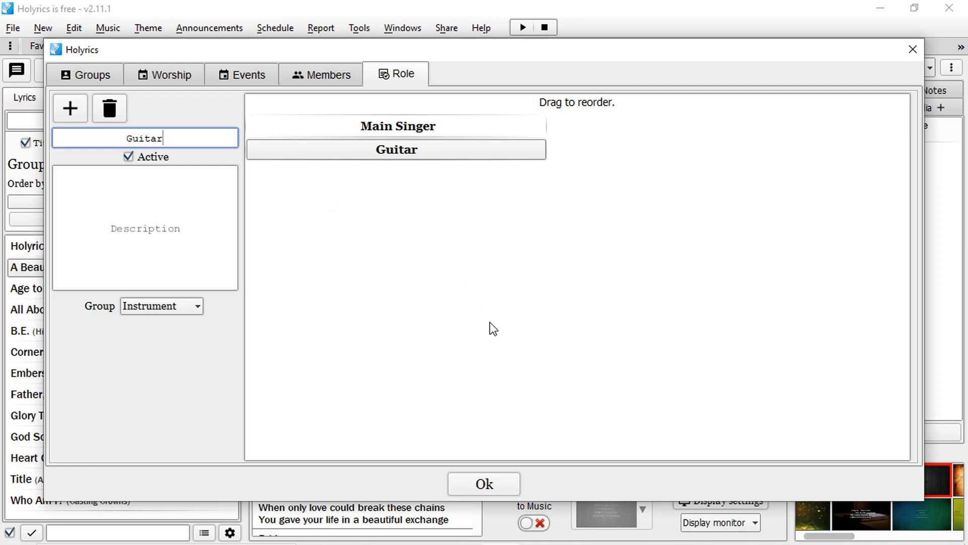
pyautogui.press('Escape')
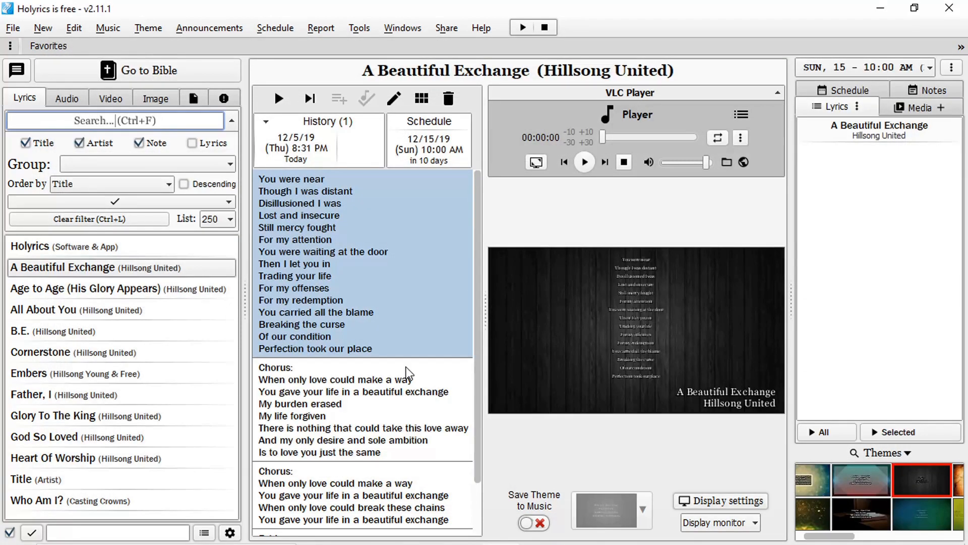
# In the role-based schedule, assign the first member as Main Singer and the second member to Guitar for Sunday 15, 10:00 AM.
pyautogui.click(268, 31)
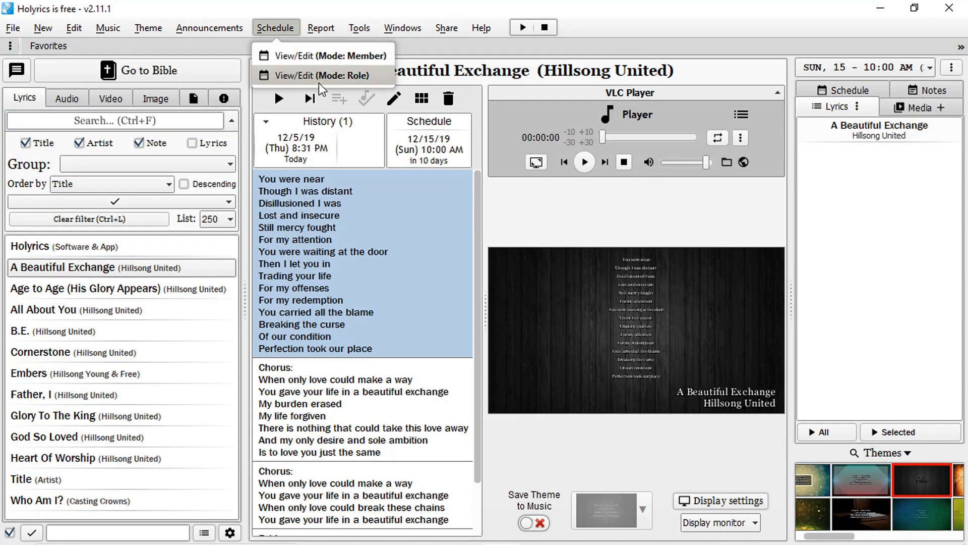
pyautogui.click(362, 78)
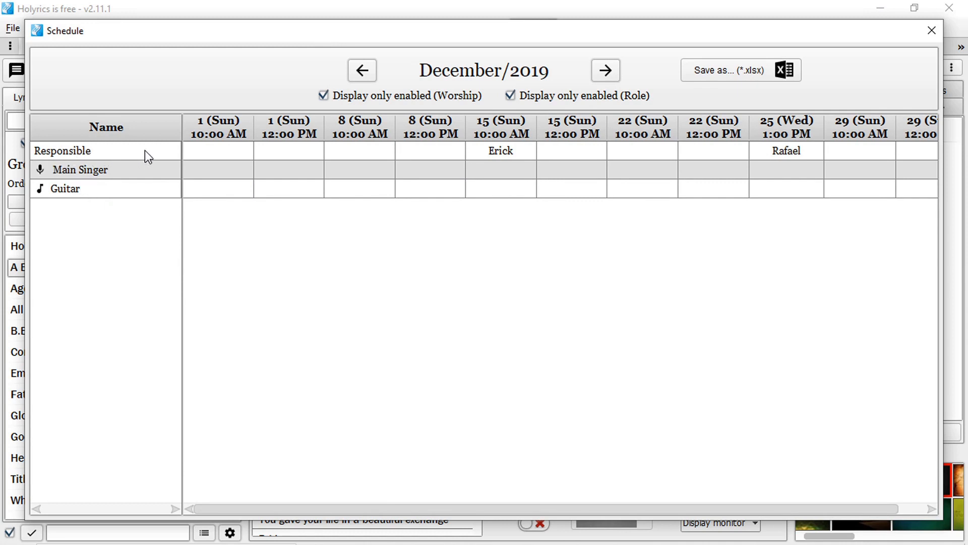
pyautogui.click(506, 170)
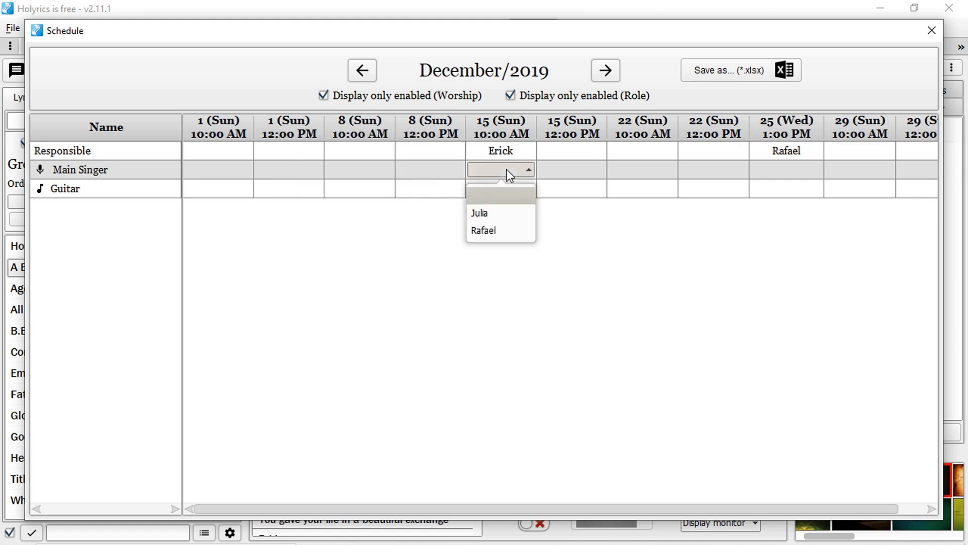
pyautogui.click(495, 215)
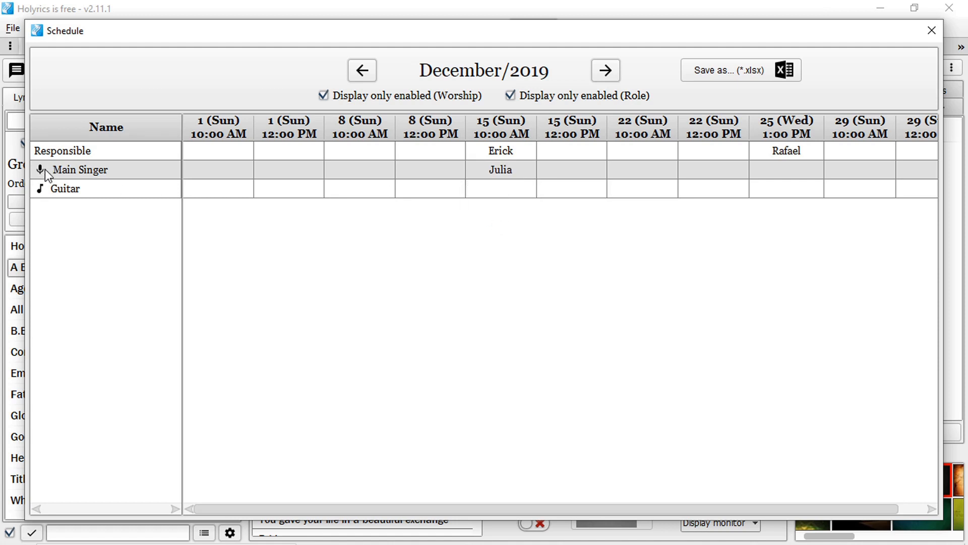
pyautogui.click(511, 176)
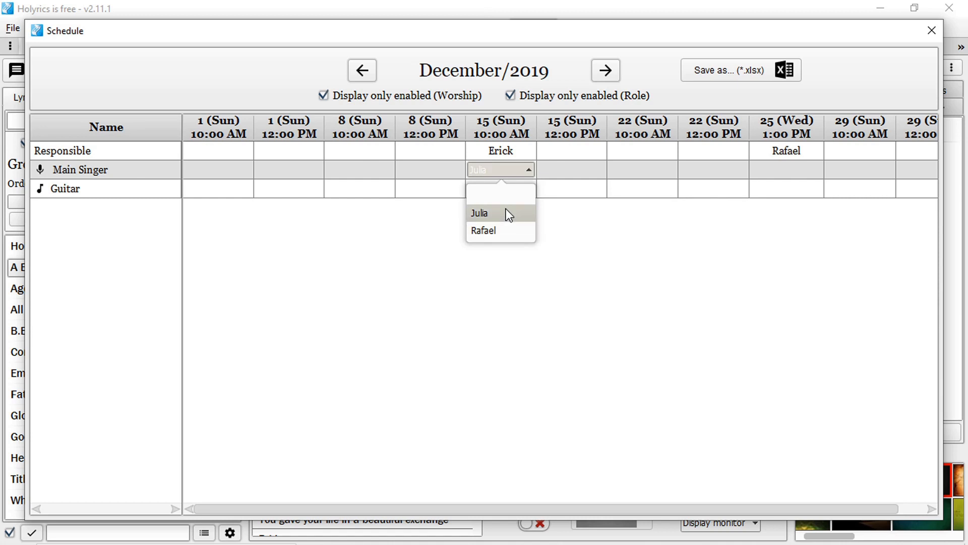
pyautogui.click(505, 214)
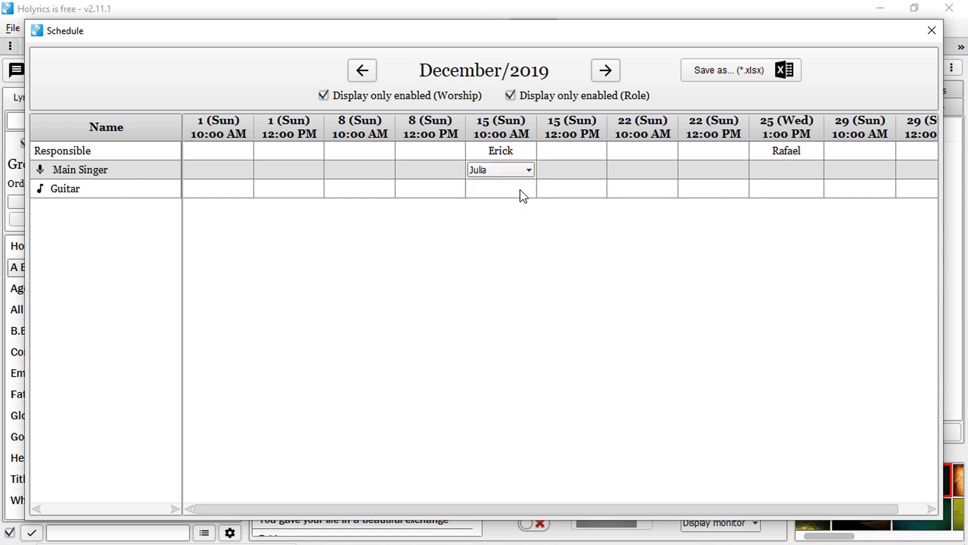
pyautogui.click(515, 190)
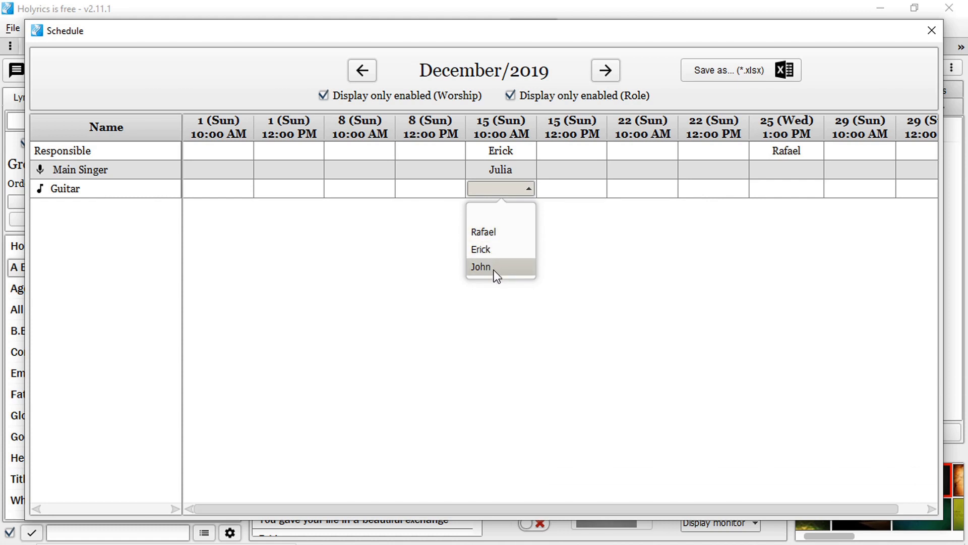
pyautogui.click(492, 231)
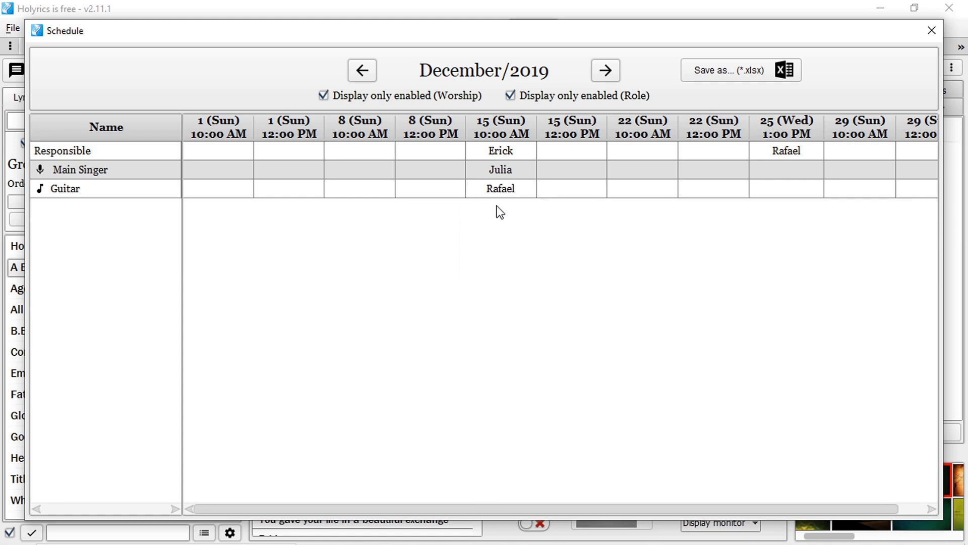
pyautogui.click(791, 172)
pyautogui.click(704, 171)
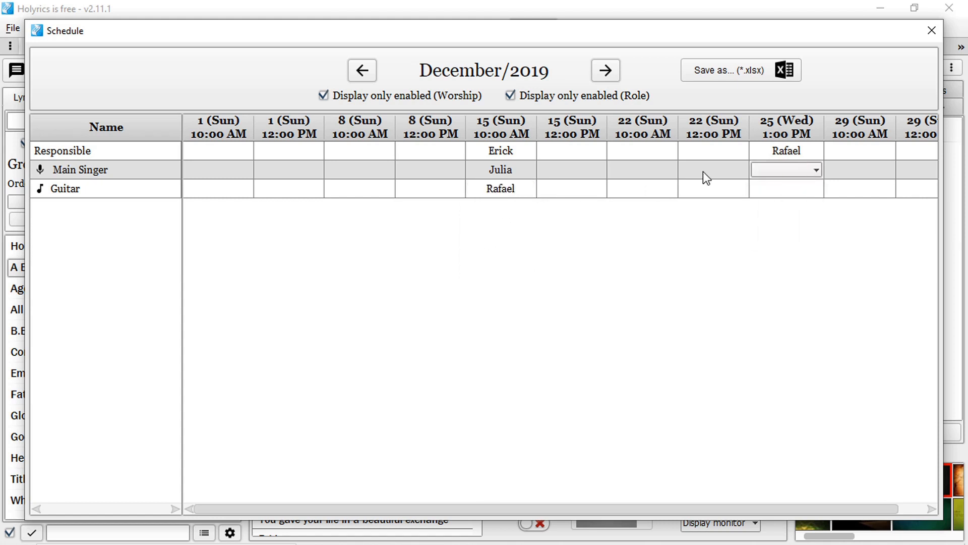
pyautogui.click(703, 171)
pyautogui.click(638, 174)
pyautogui.click(207, 174)
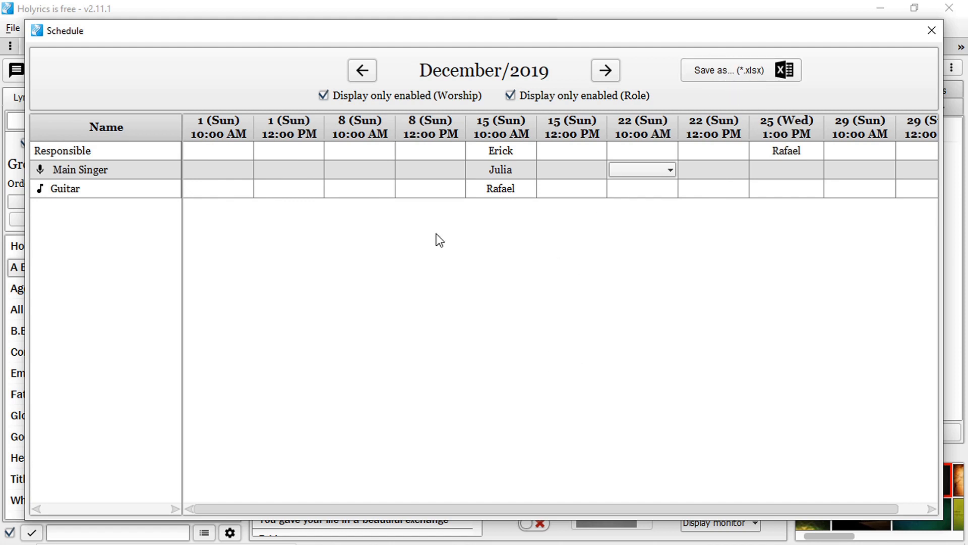
# Leave the role schedule and review the schedule report for member assignments and the dates each song is used, closing it when done.
pyautogui.click(931, 30)
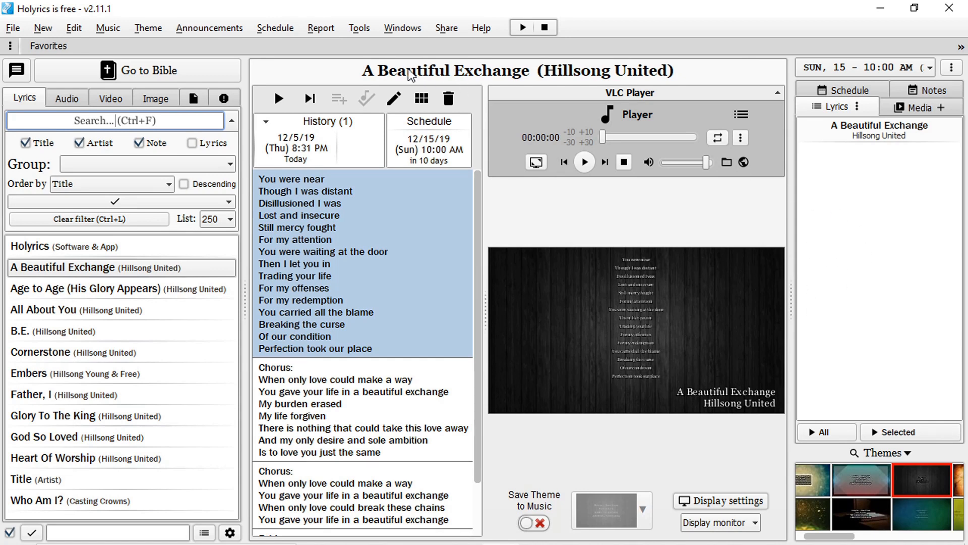
pyautogui.click(320, 29)
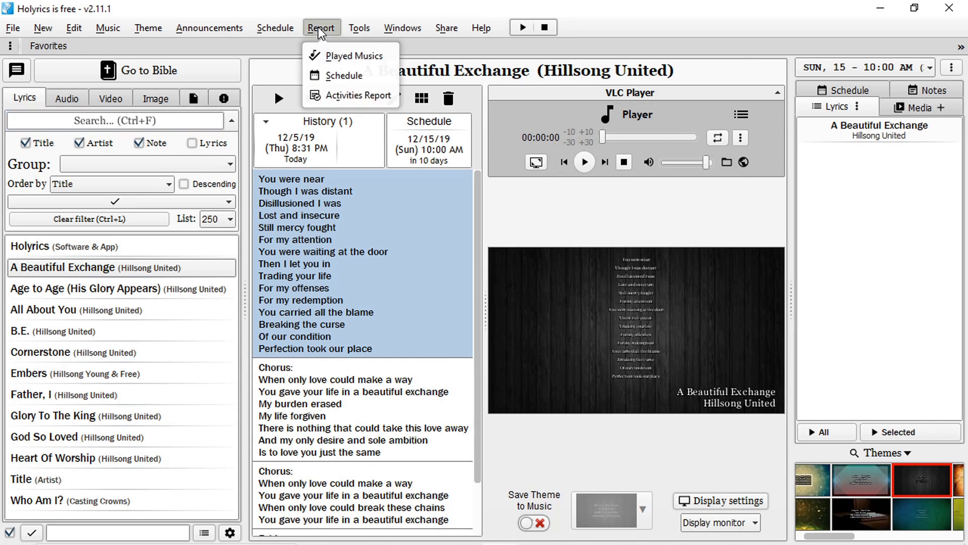
pyautogui.click(351, 78)
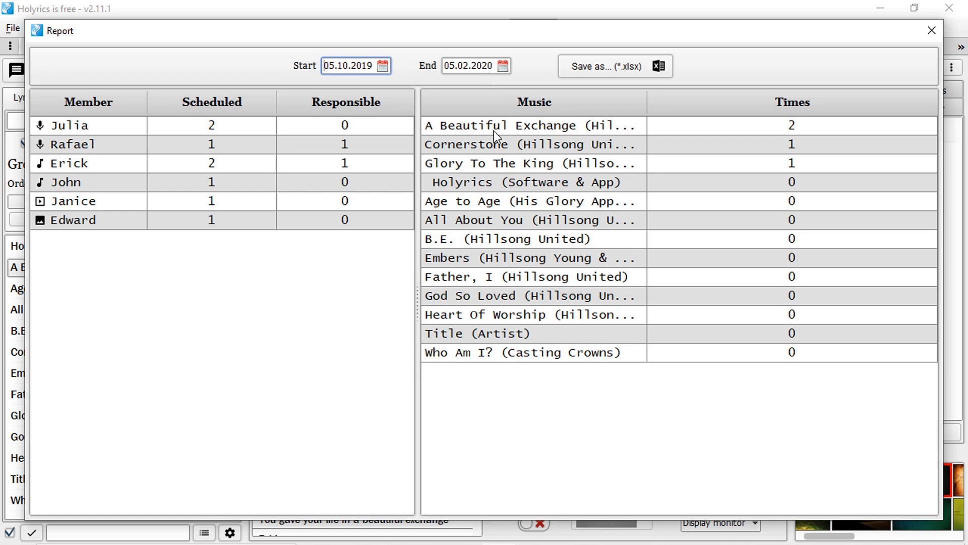
pyautogui.moveTo(786, 129)
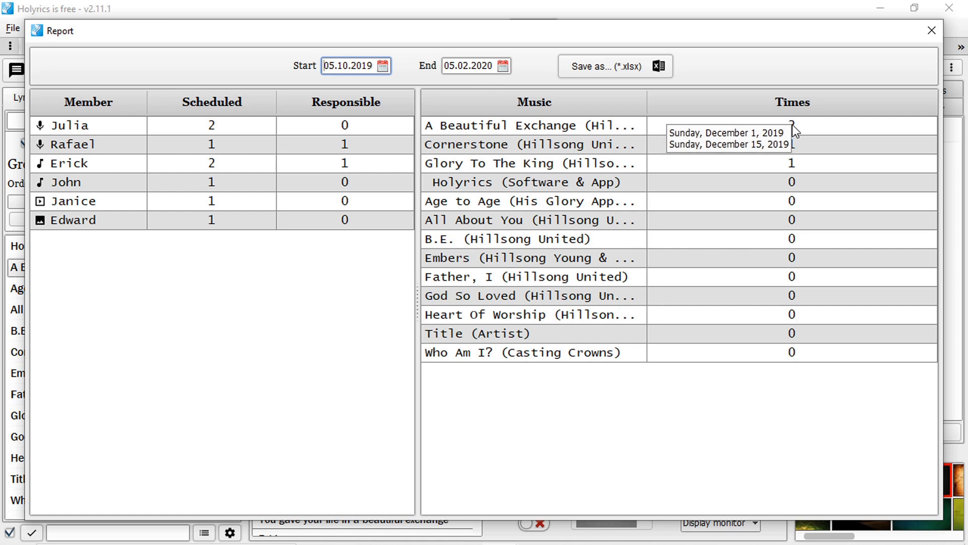
pyautogui.moveTo(794, 168)
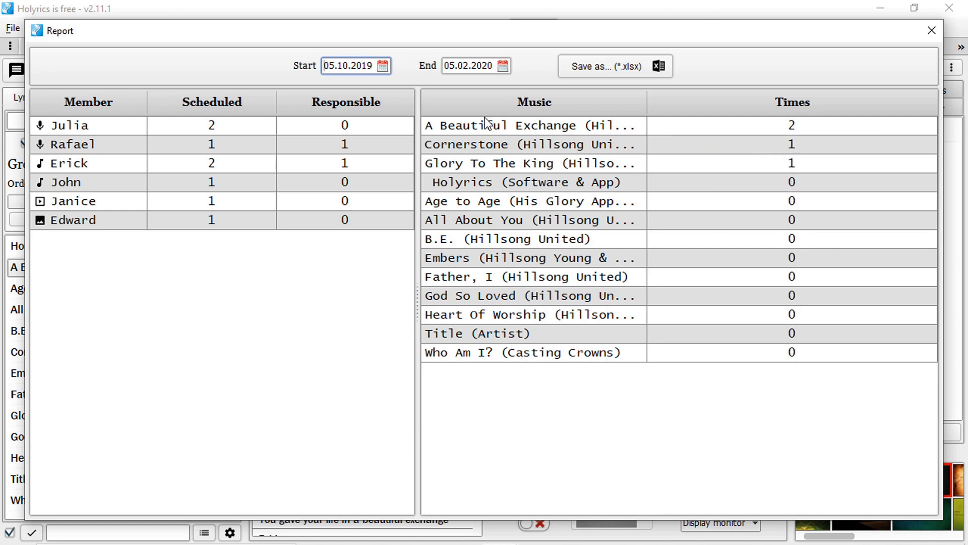
pyautogui.moveTo(801, 148)
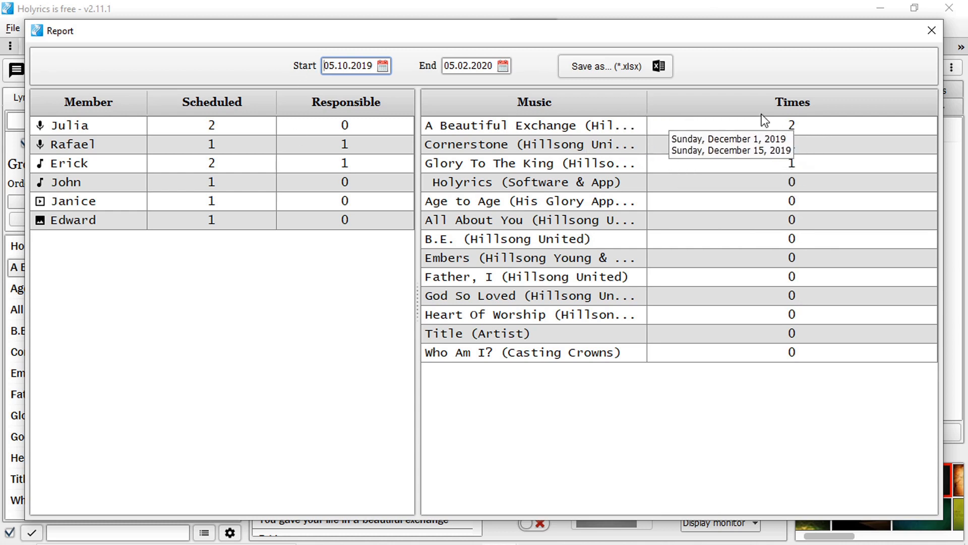
pyautogui.moveTo(806, 41); pyautogui.dragTo(796, 36)
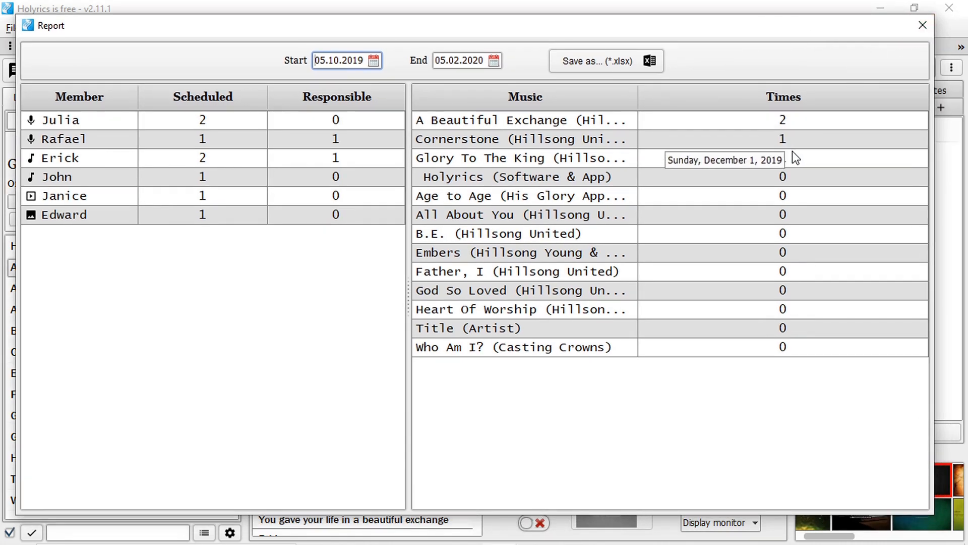
pyautogui.press('Escape')
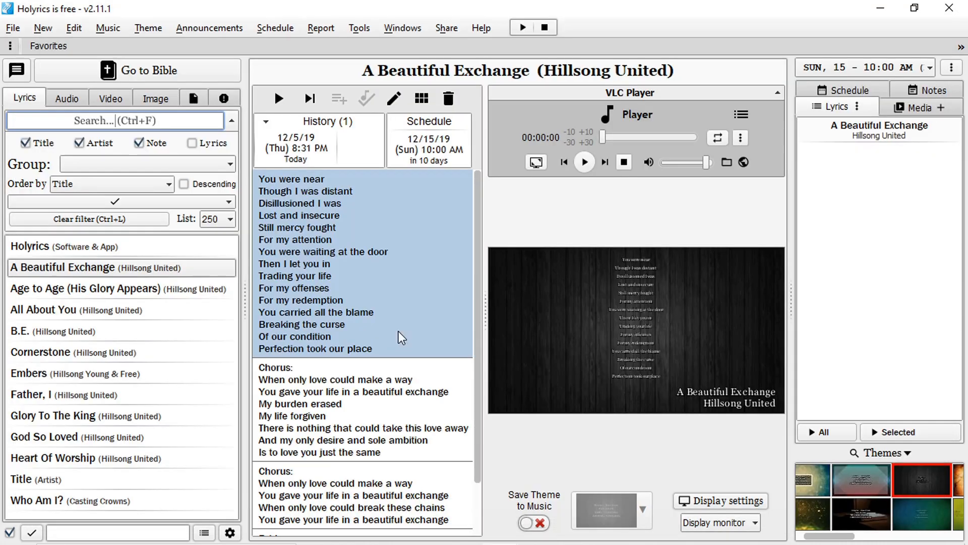
# Create a music group named Hillsong.
pyautogui.click(44, 28)
pyautogui.click(75, 116)
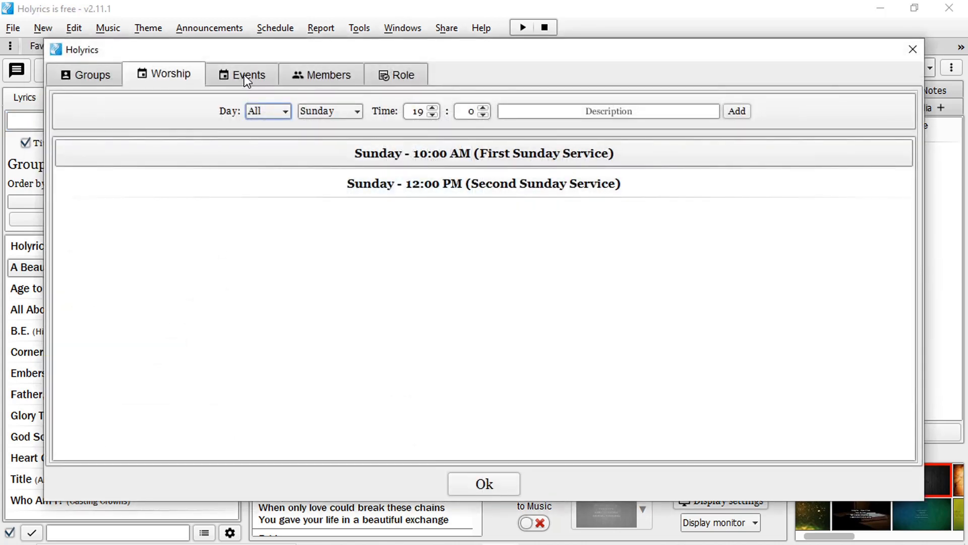
pyautogui.click(102, 74)
pyautogui.moveTo(180, 55); pyautogui.dragTo(193, 49)
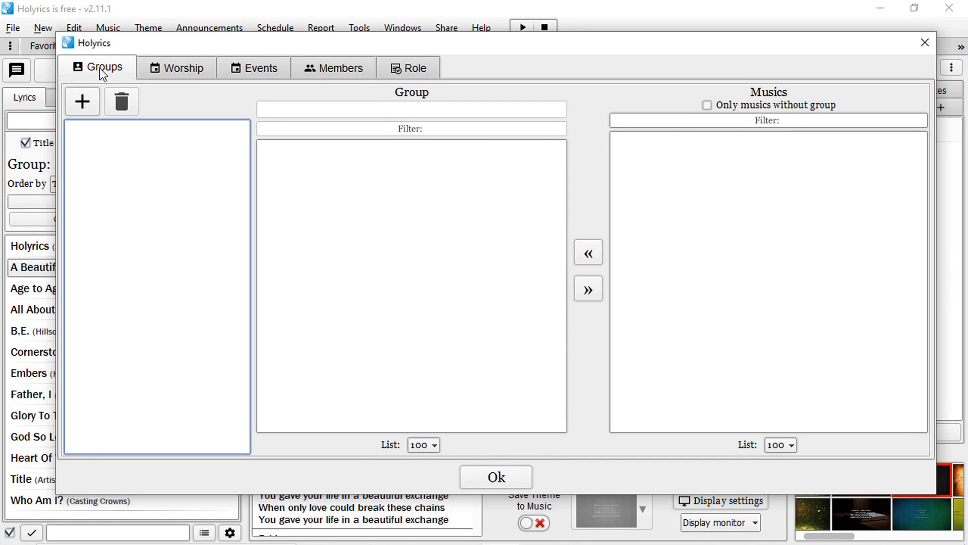
pyautogui.click(81, 103)
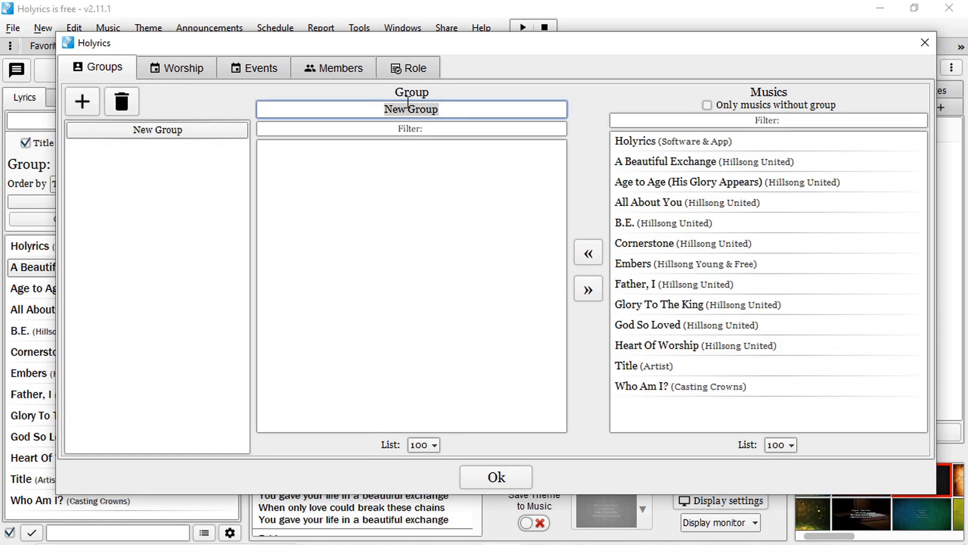
pyautogui.write('Hillsong')
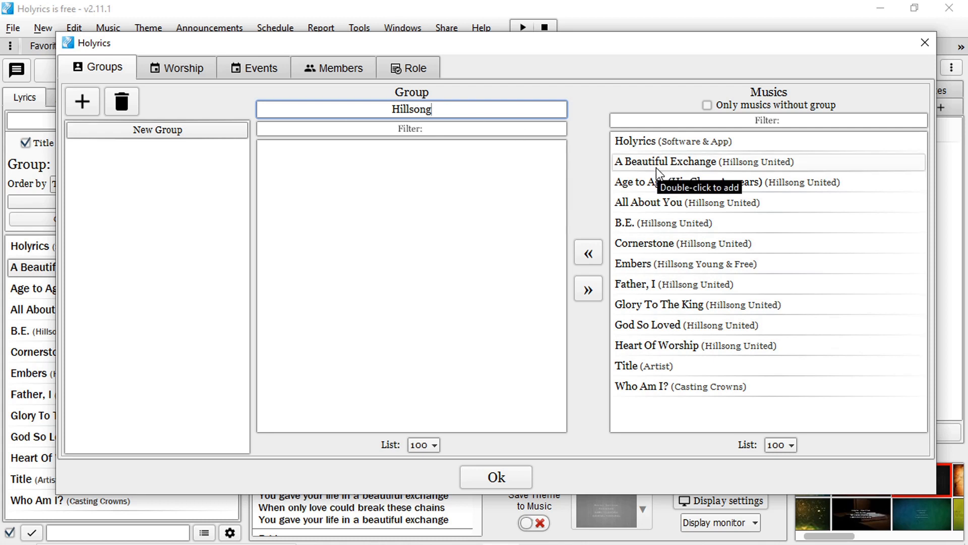
# Add all Hillsong United and Hillsong Young & Free songs, from A Beautiful Exchange through Heart Of Worship, to the Hillsong group.
pyautogui.click(680, 163)
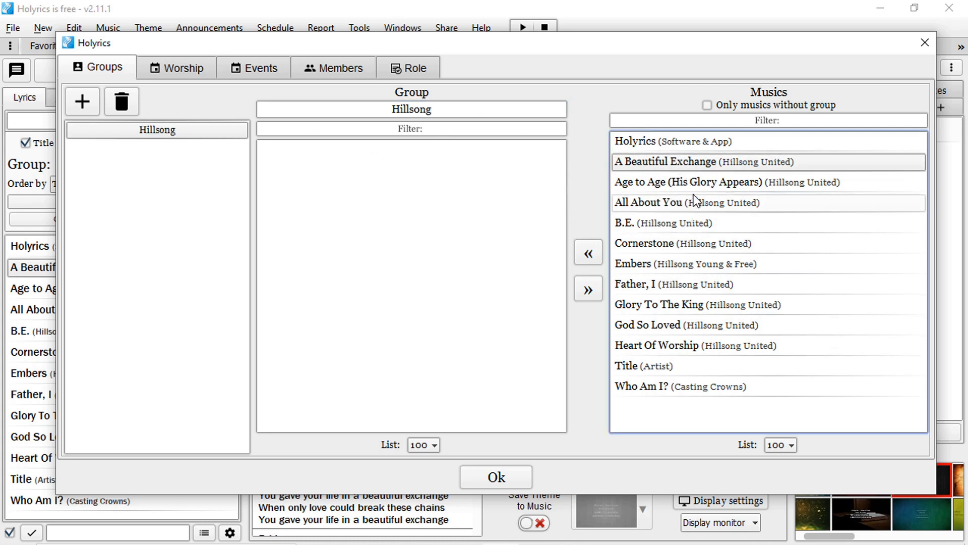
pyautogui.keyDown('ctrl'); pyautogui.click(691, 186); pyautogui.keyUp('ctrl')
pyautogui.keyDown('ctrl'); pyautogui.click(688, 203); pyautogui.keyUp('ctrl')
pyautogui.keyDown('ctrl'); pyautogui.click(685, 224); pyautogui.keyUp('ctrl')
pyautogui.keyDown('ctrl'); pyautogui.click(695, 245); pyautogui.keyUp('ctrl')
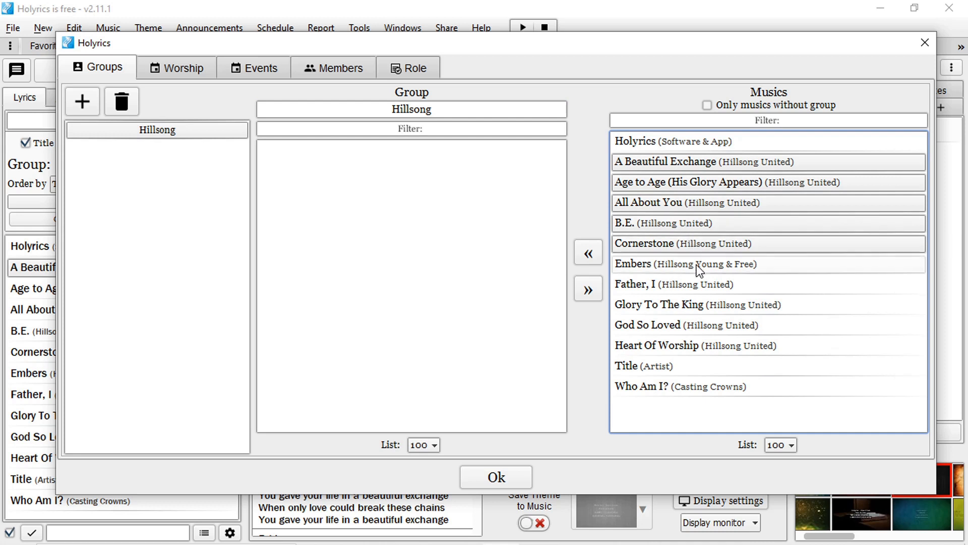
pyautogui.keyDown('ctrl'); pyautogui.click(696, 264); pyautogui.keyUp('ctrl')
pyautogui.keyDown('ctrl'); pyautogui.click(704, 286); pyautogui.keyUp('ctrl')
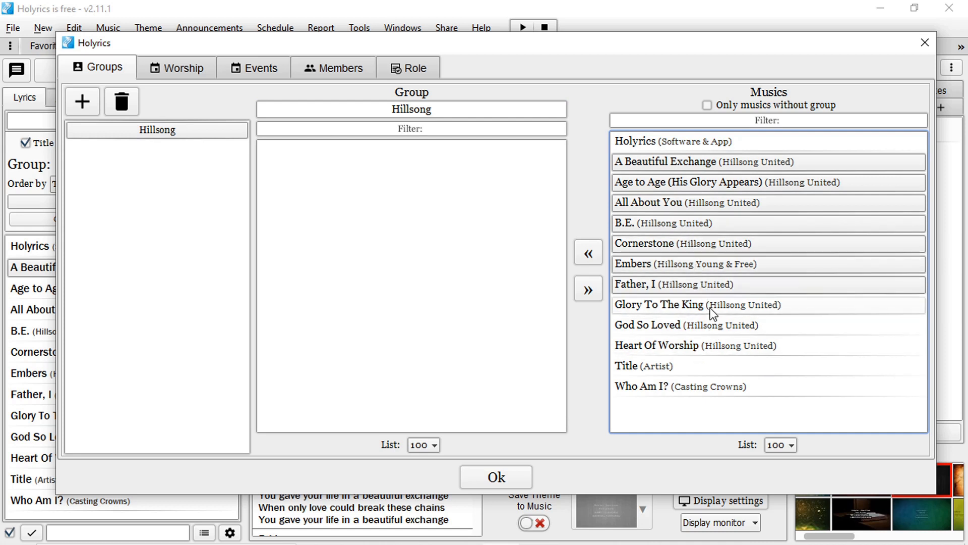
pyautogui.keyDown('ctrl'); pyautogui.click(710, 306); pyautogui.keyUp('ctrl')
pyautogui.keyDown('ctrl'); pyautogui.click(709, 326); pyautogui.keyUp('ctrl')
pyautogui.keyDown('ctrl'); pyautogui.click(709, 346); pyautogui.keyUp('ctrl')
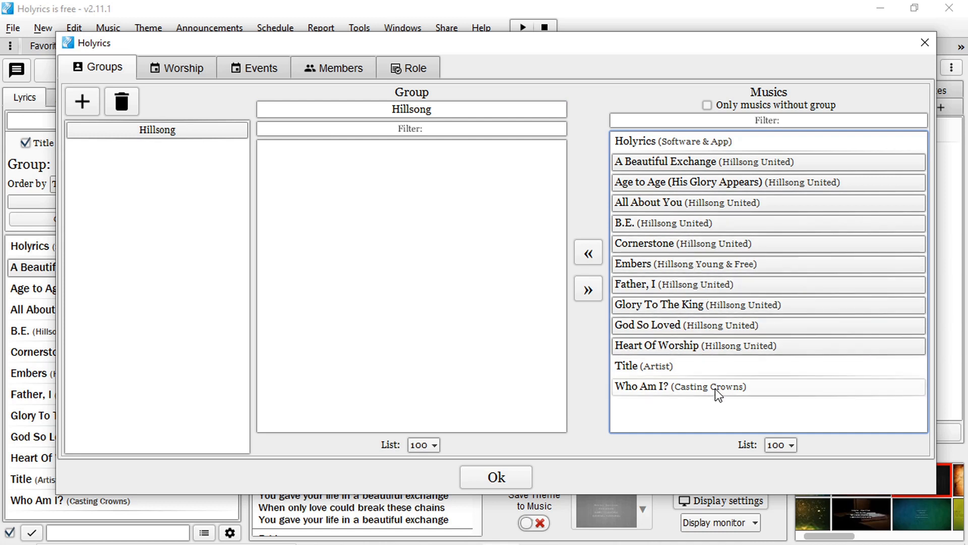
pyautogui.click(588, 253)
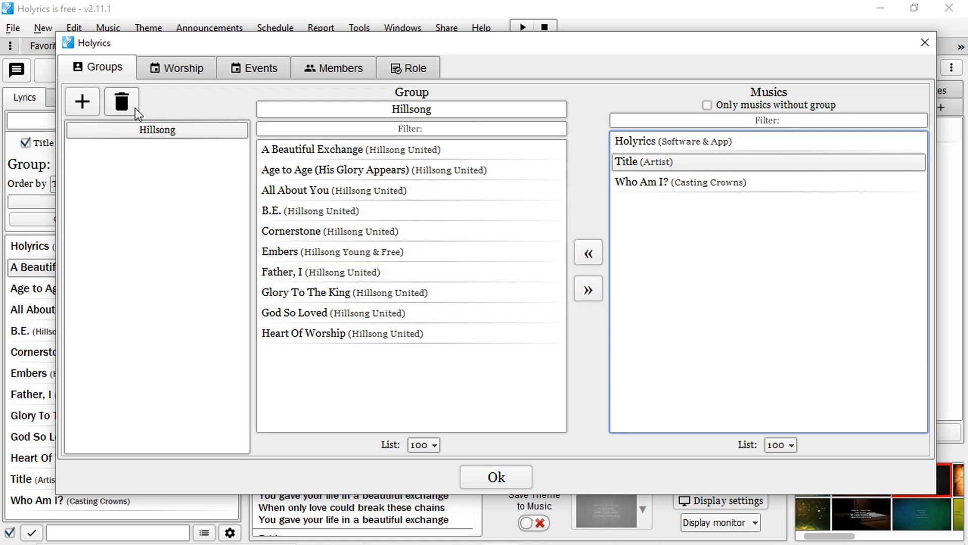
# Create a music group named Casting Crowns, add the song Who Am I? to it and confirm the groups.
pyautogui.click(82, 101)
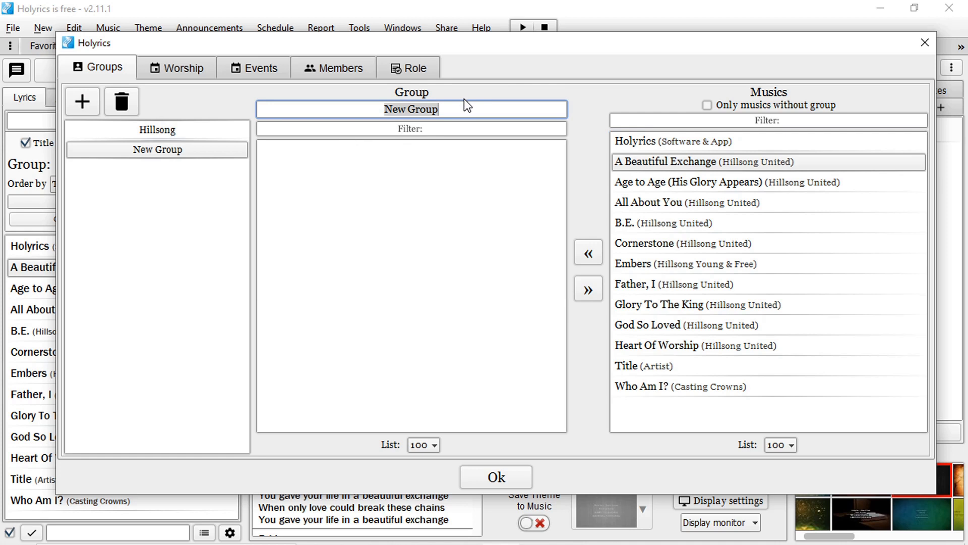
pyautogui.write('Casting Cr')
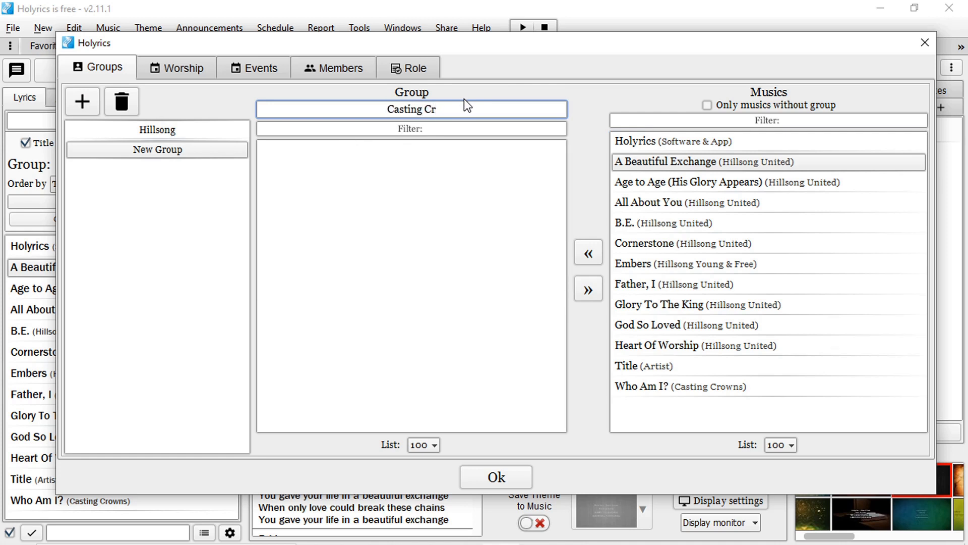
pyautogui.write('owns')
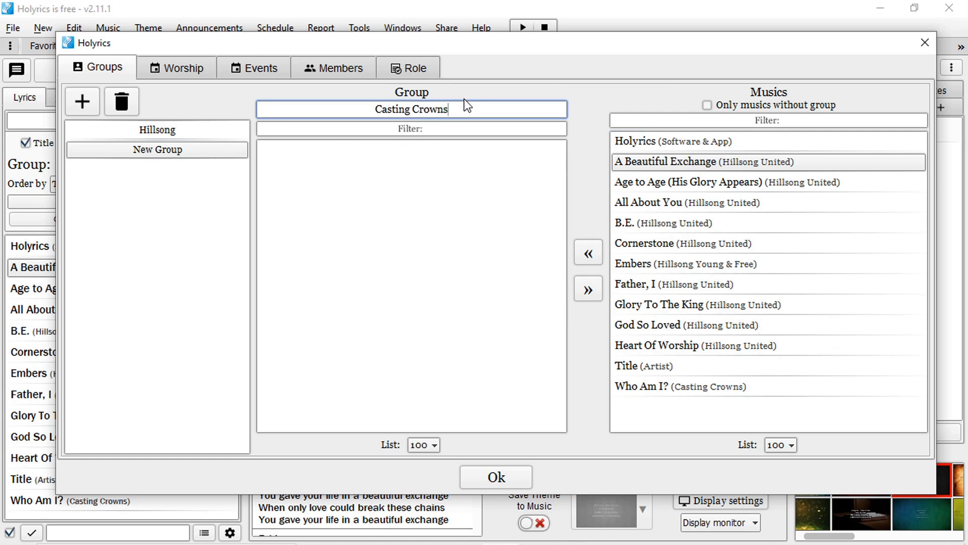
pyautogui.click(731, 391)
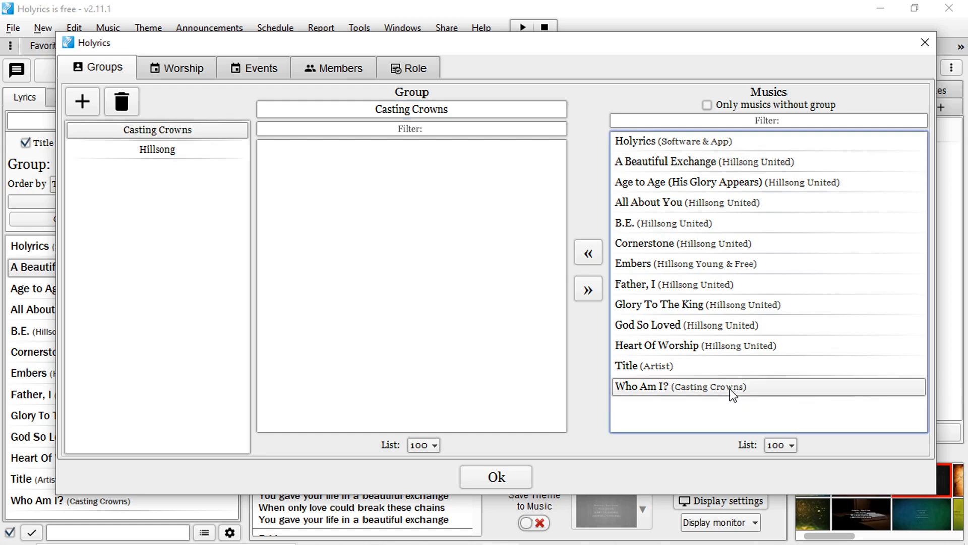
pyautogui.click(588, 260)
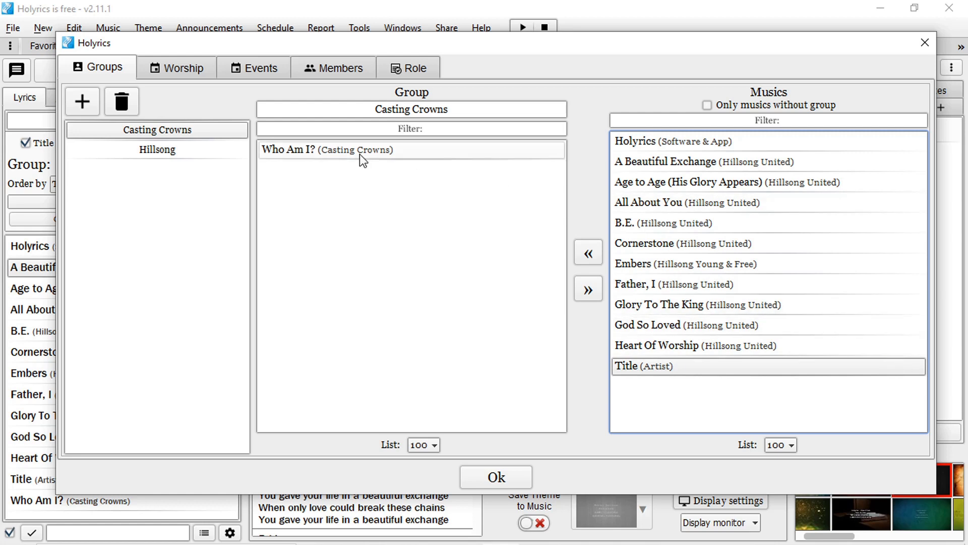
pyautogui.click(511, 476)
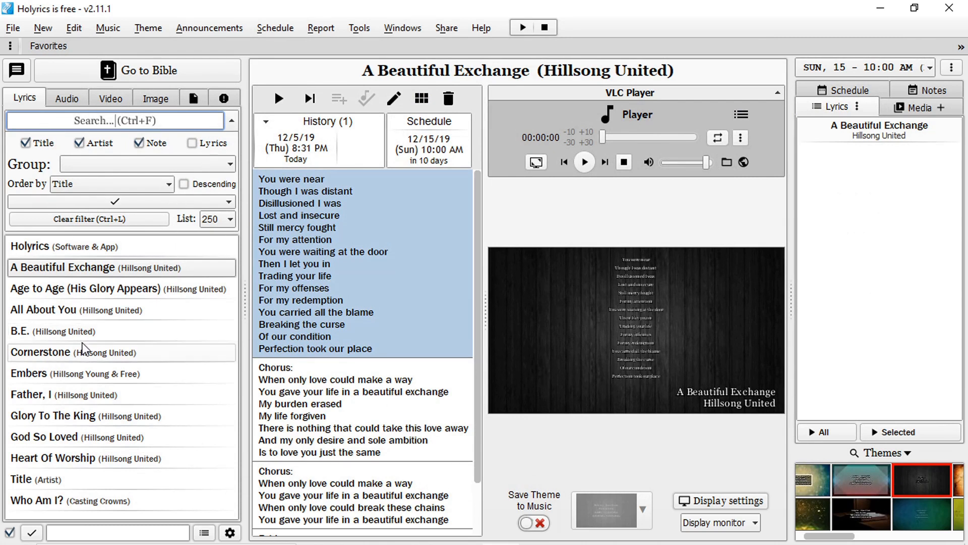
# Filter the lyrics list by the Hillsong group, switch to the Casting Crowns group, and reset the group filter to blank.
pyautogui.click(232, 122)
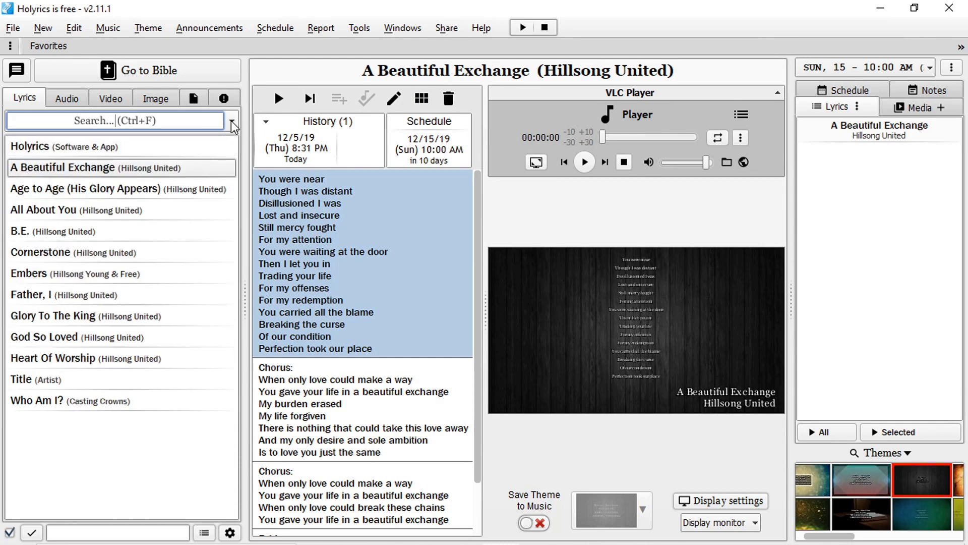
pyautogui.click(233, 123)
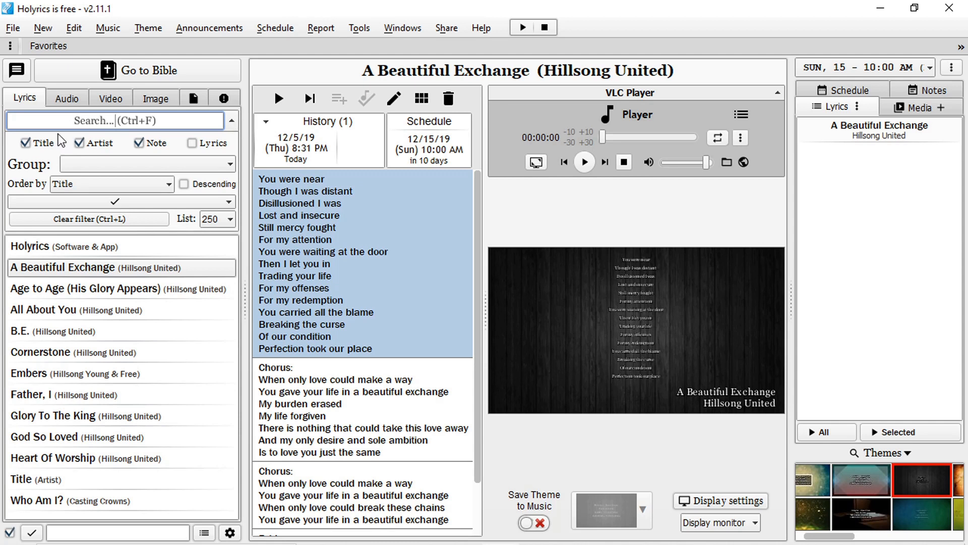
pyautogui.click(79, 169)
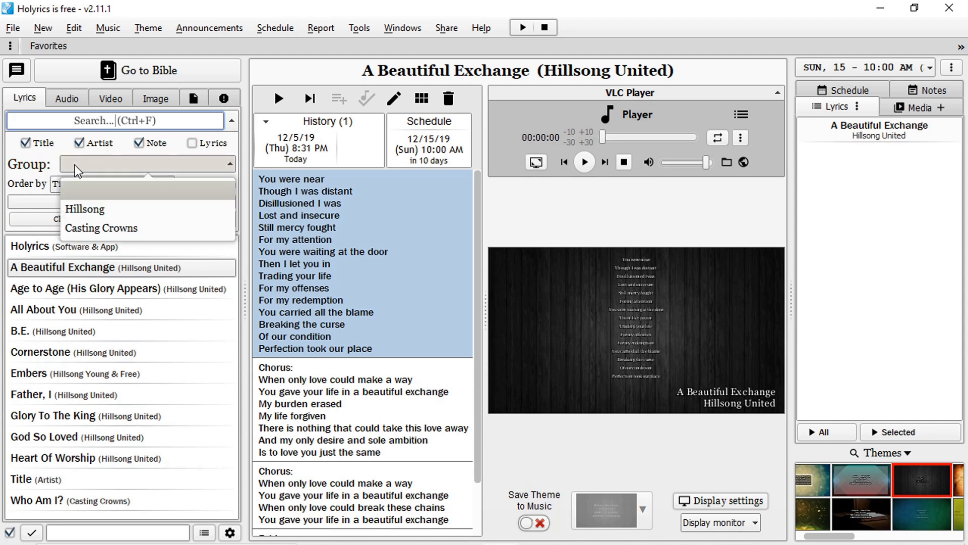
pyautogui.click(97, 210)
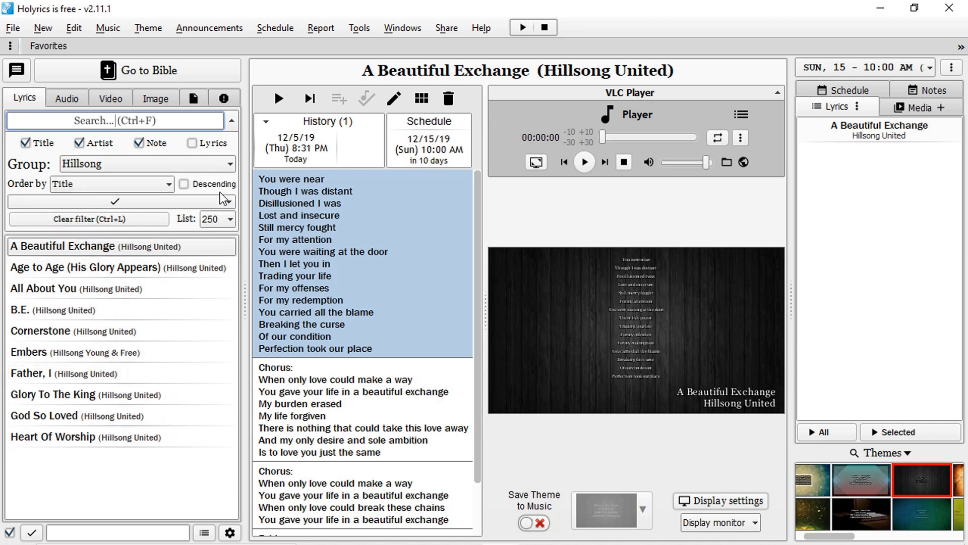
pyautogui.click(122, 162)
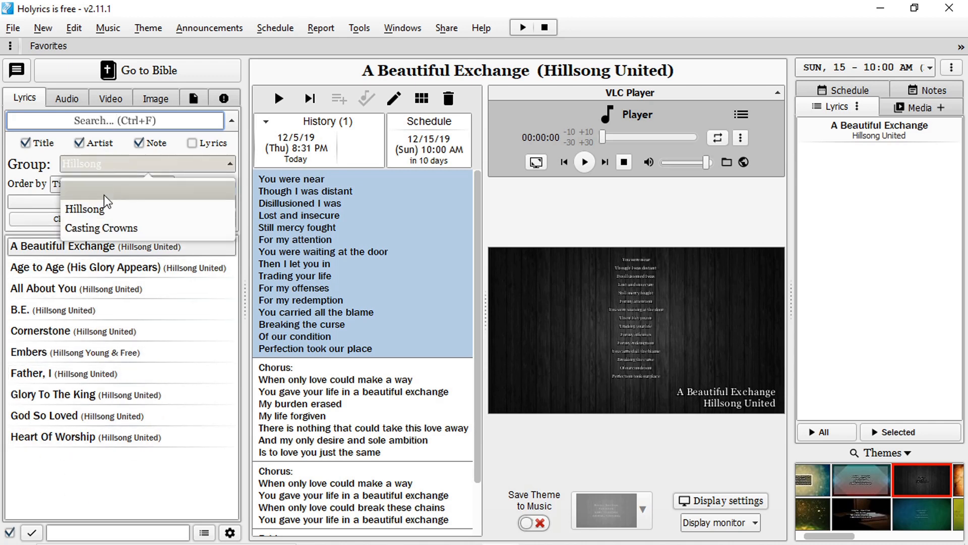
pyautogui.click(114, 222)
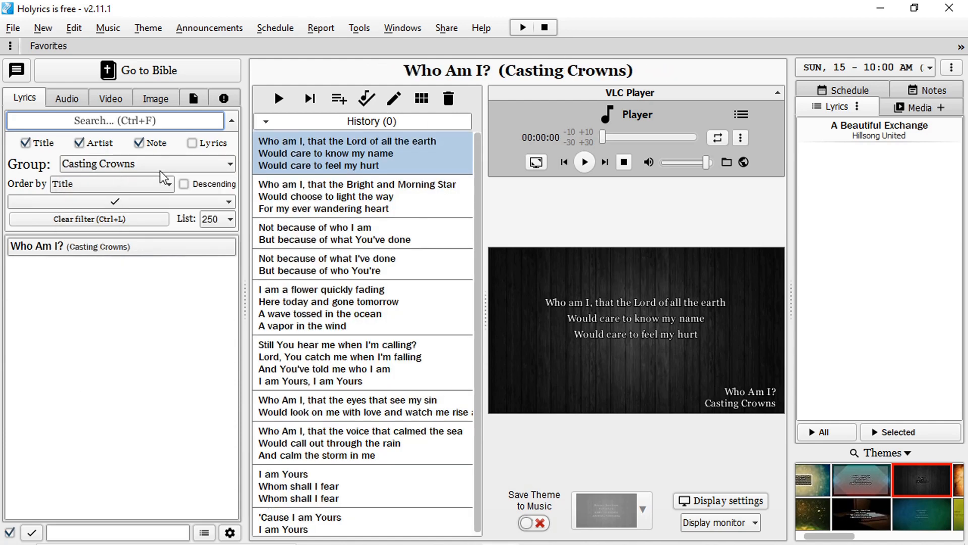
pyautogui.click(136, 167)
pyautogui.click(125, 183)
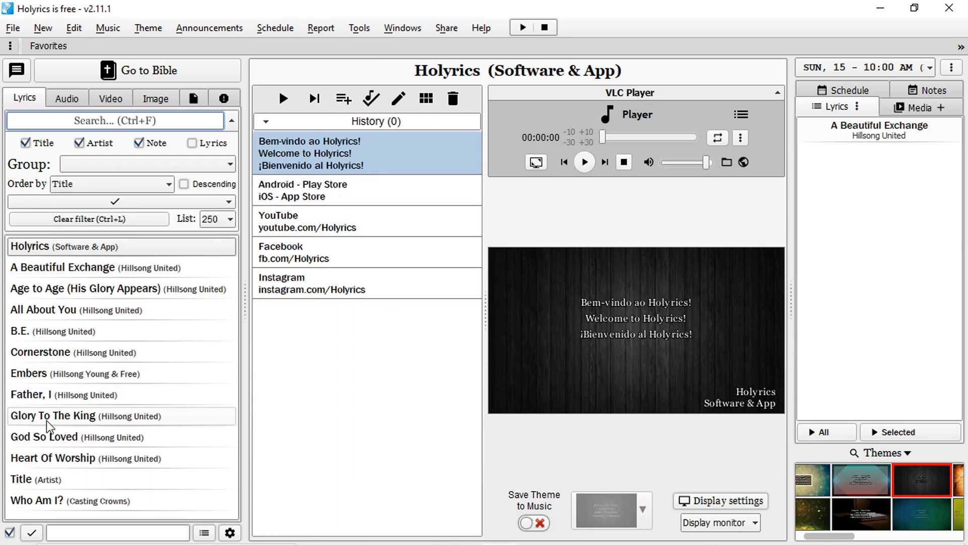
# Show only the Hillsong group's songs in the lyrics list again, and restore the full song list.
pyautogui.click(138, 165)
pyautogui.click(110, 166)
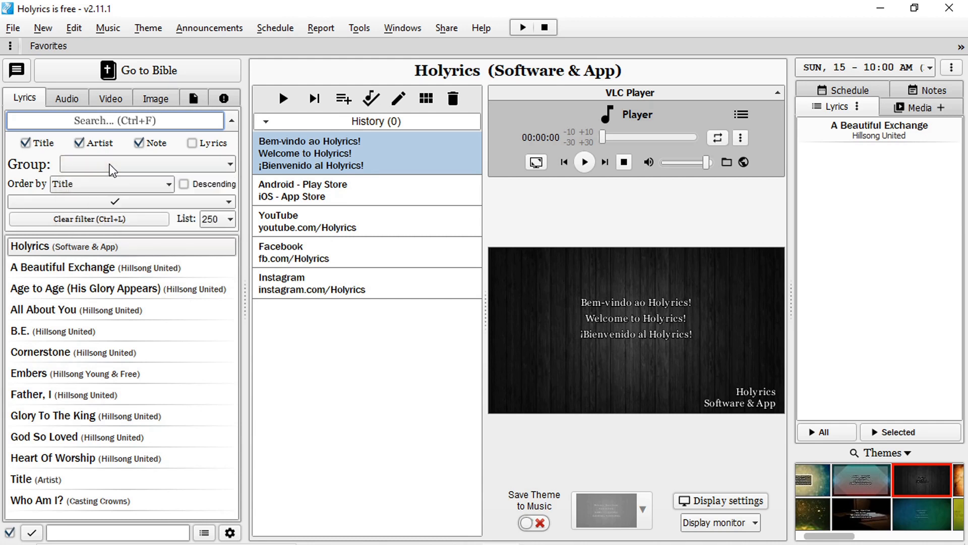
pyautogui.click(107, 166)
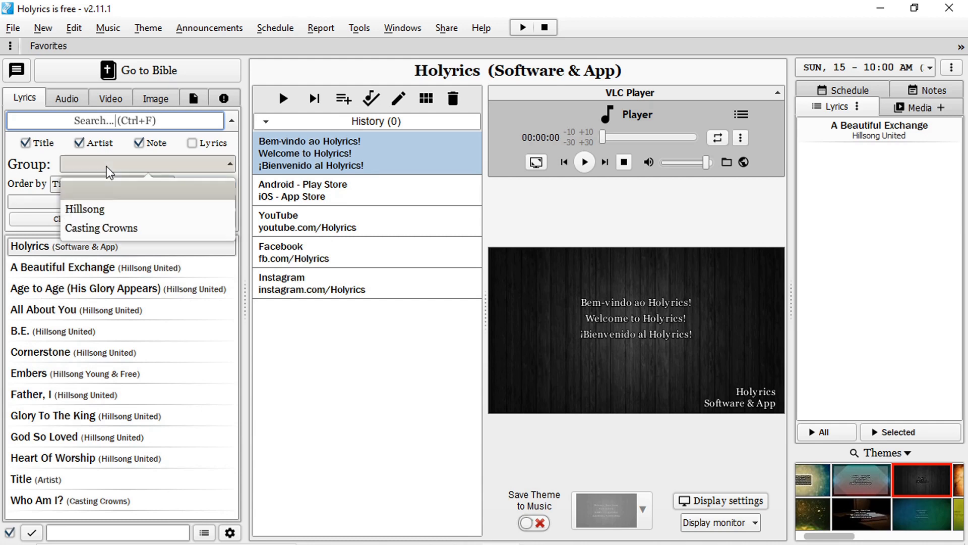
pyautogui.click(110, 212)
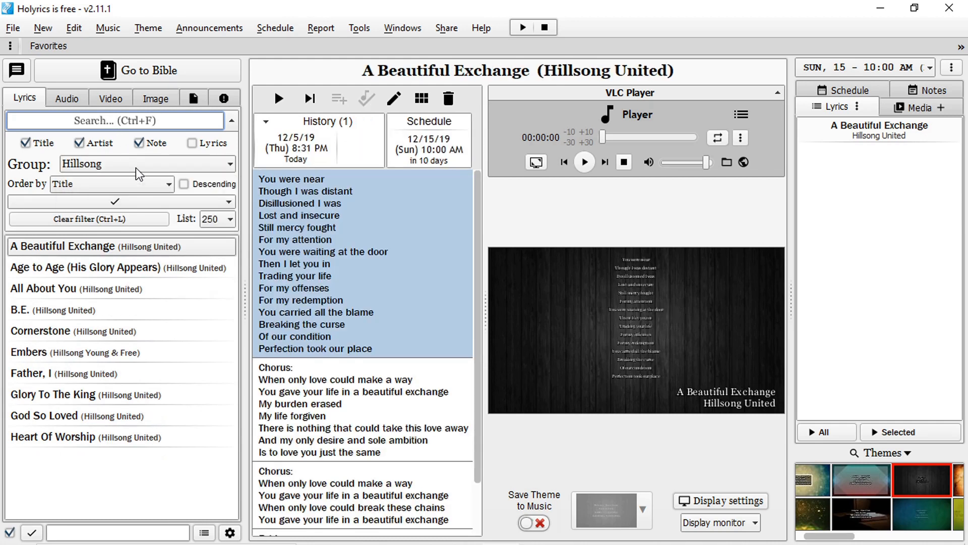
pyautogui.click(163, 170)
pyautogui.click(143, 189)
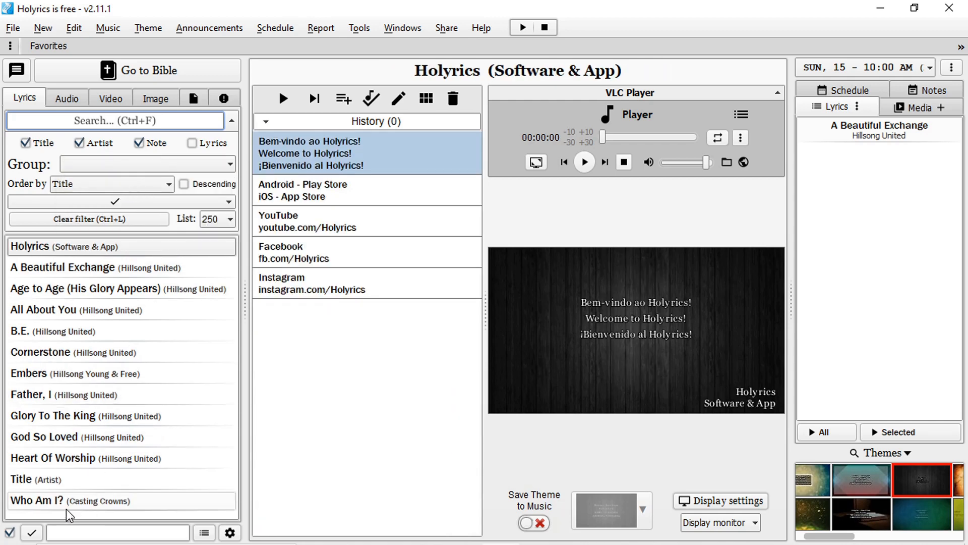
# Limit the lyrics list to the Hillsong group and search it for "Who am I".
pyautogui.click(149, 164)
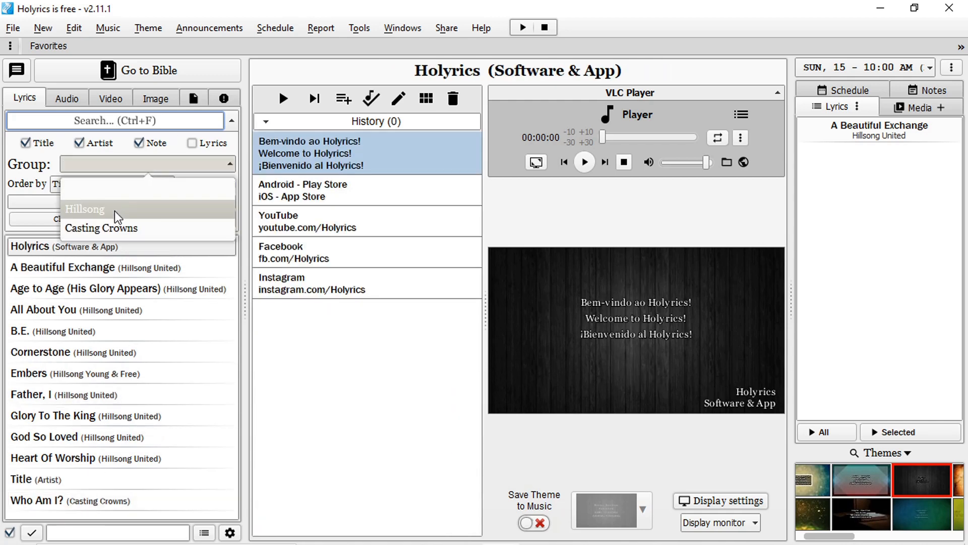
pyautogui.click(114, 210)
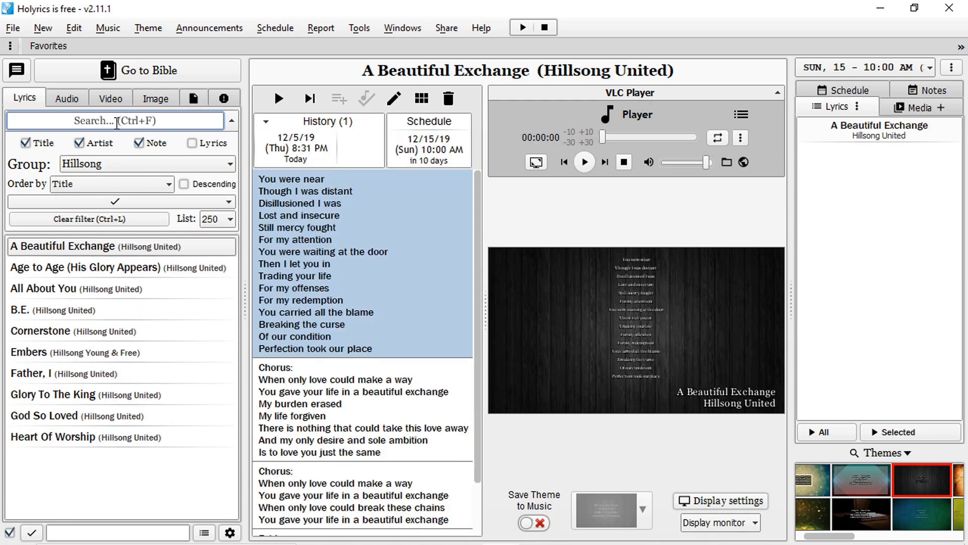
pyautogui.click(116, 123)
pyautogui.write('Who am I')
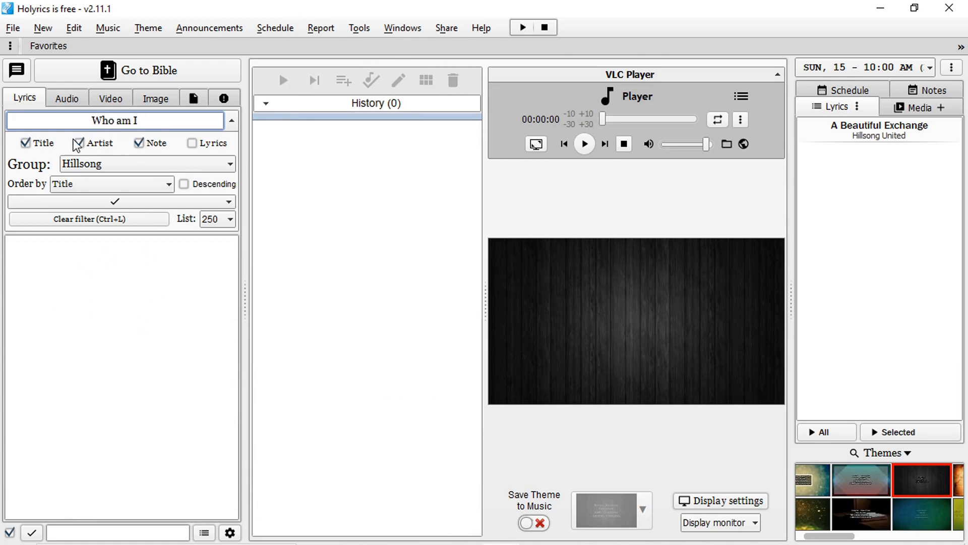
# Remove the Hillsong group filter so the "Who am I" search covers songs of every group.
pyautogui.click(109, 170)
pyautogui.click(102, 188)
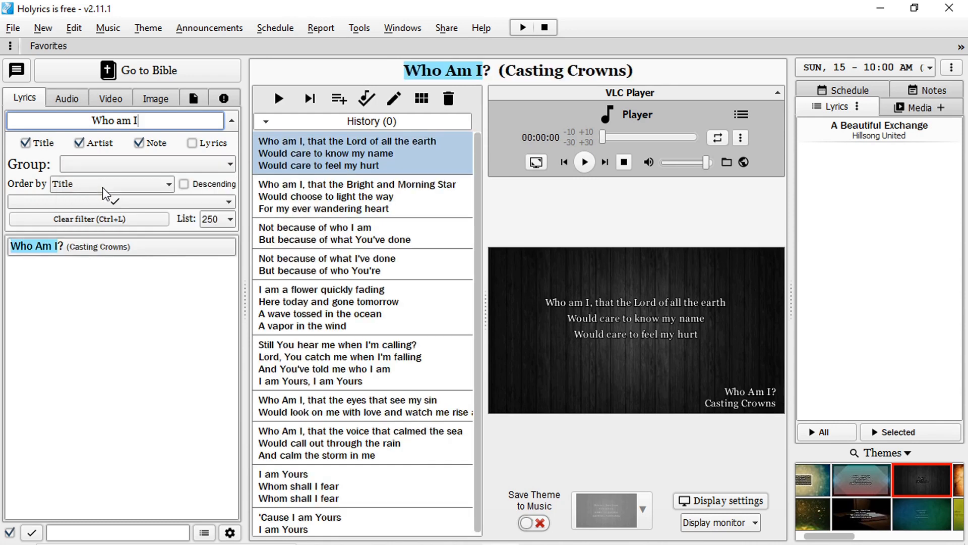
pyautogui.click(113, 166)
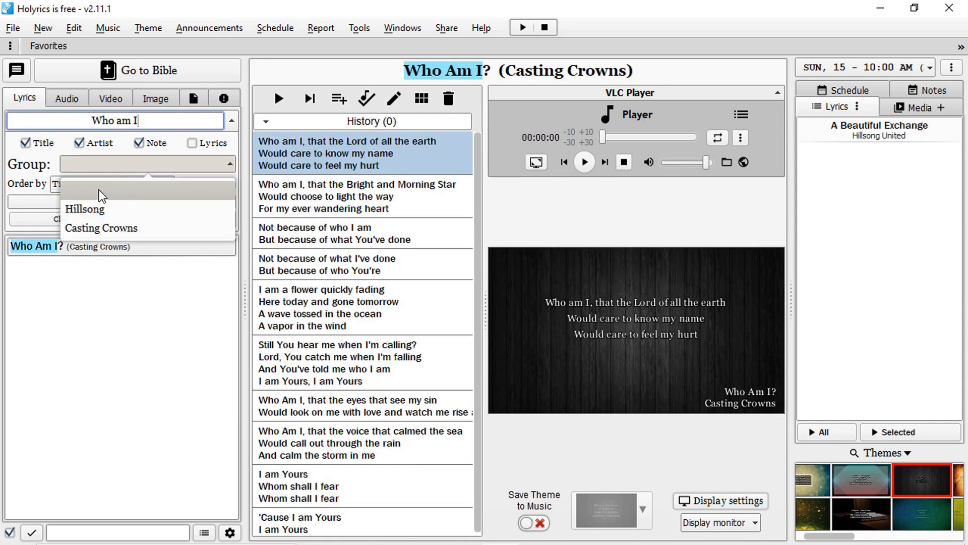
pyautogui.click(134, 187)
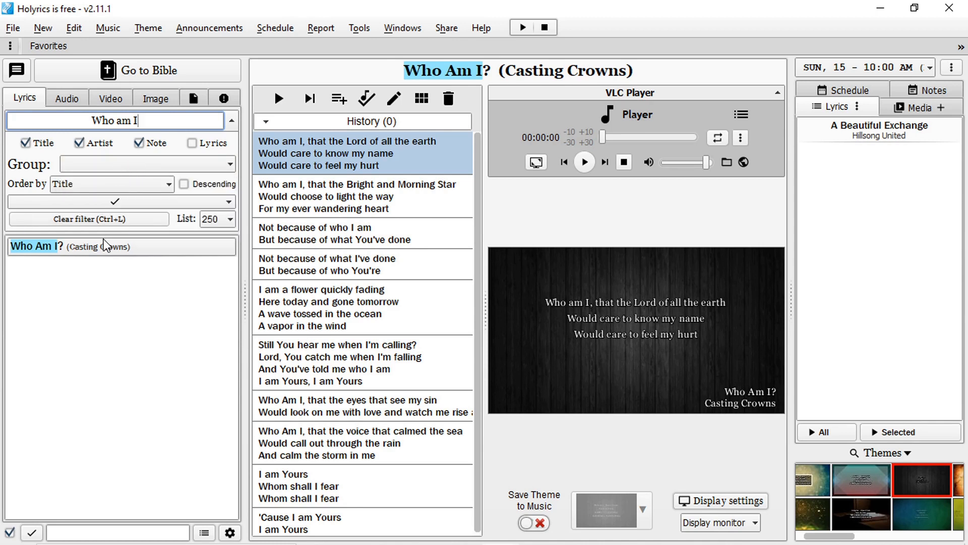